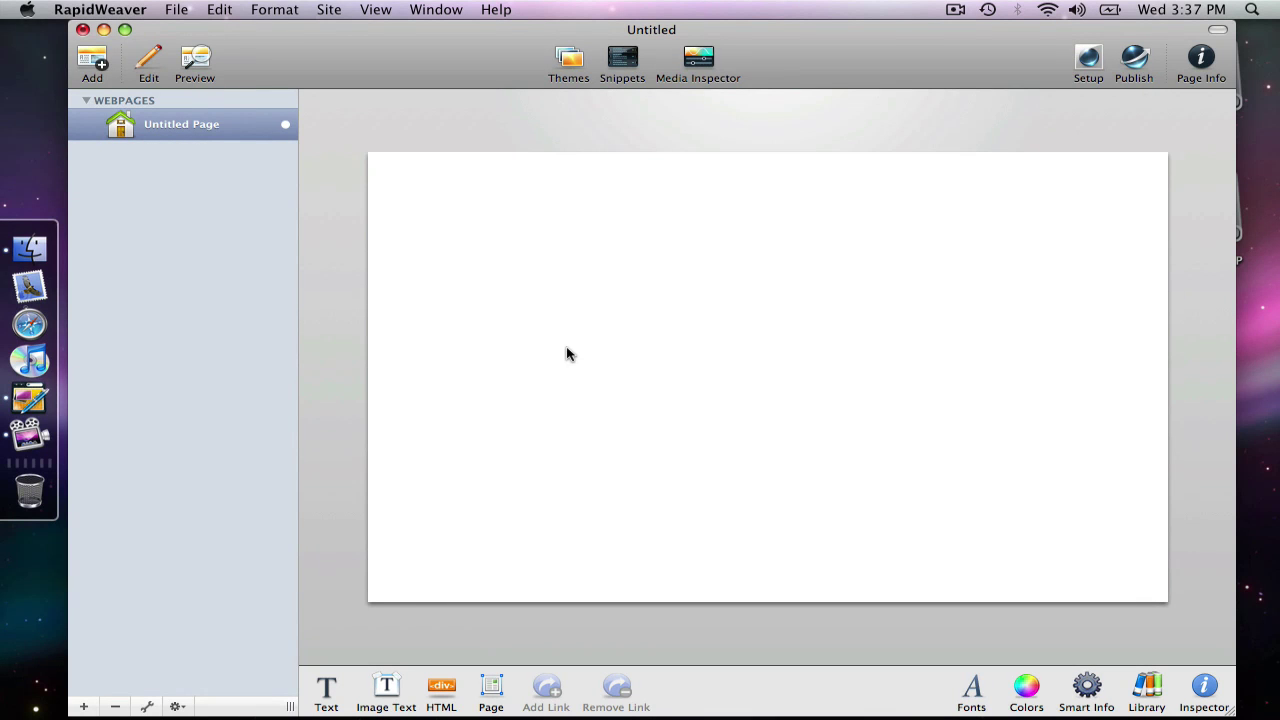
- Add an image text block to the page and enter "This is an image text block." in it
click(389, 690)
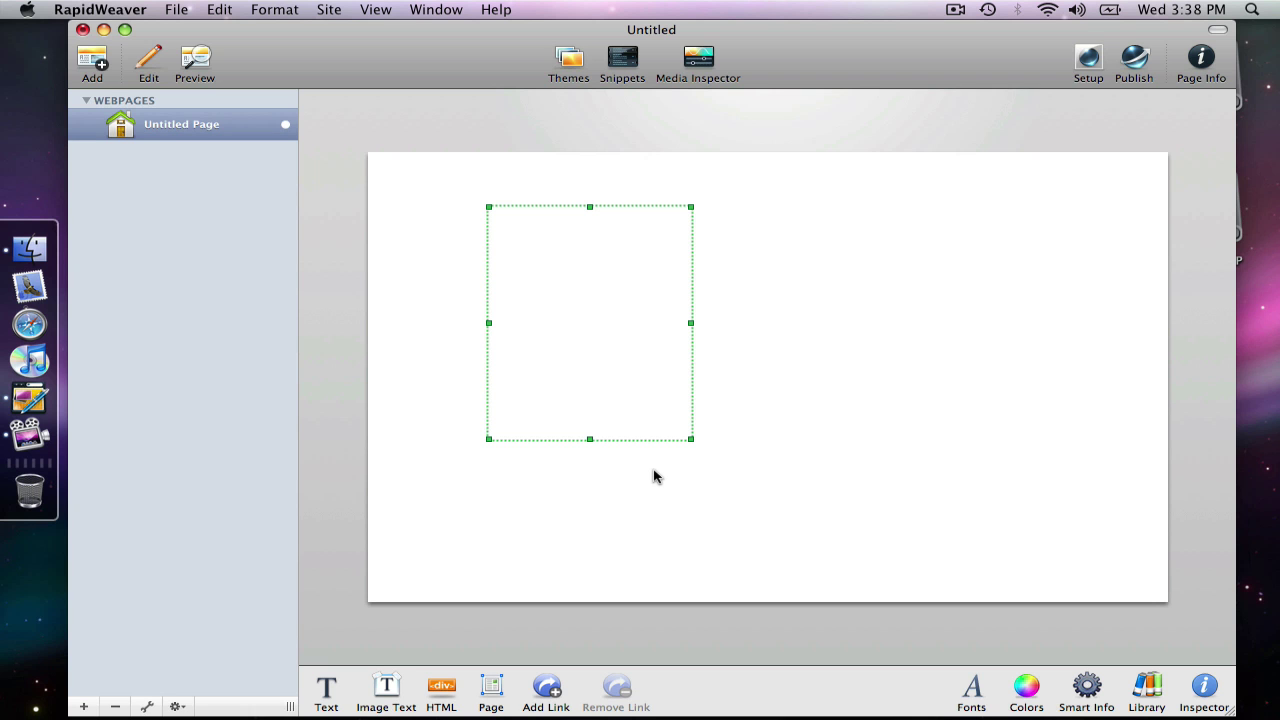
double_click(551, 258)
text(This is)
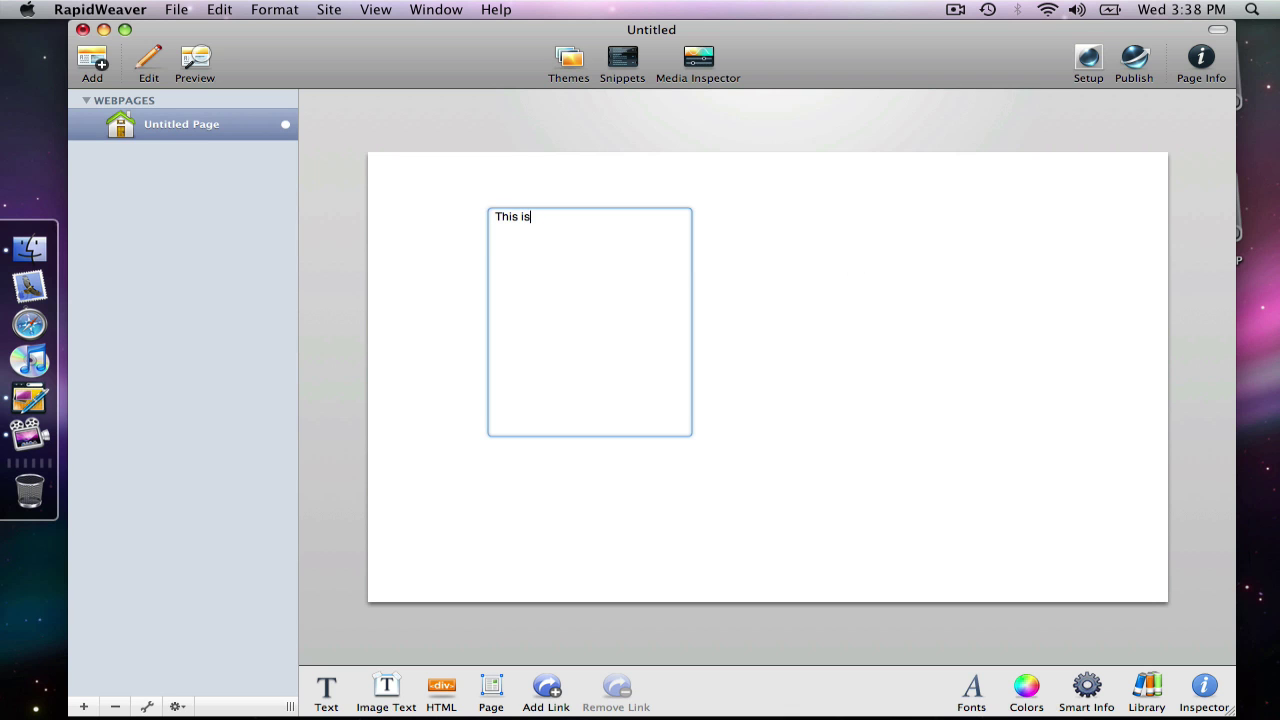
text( an image text block.)
click(885, 276)
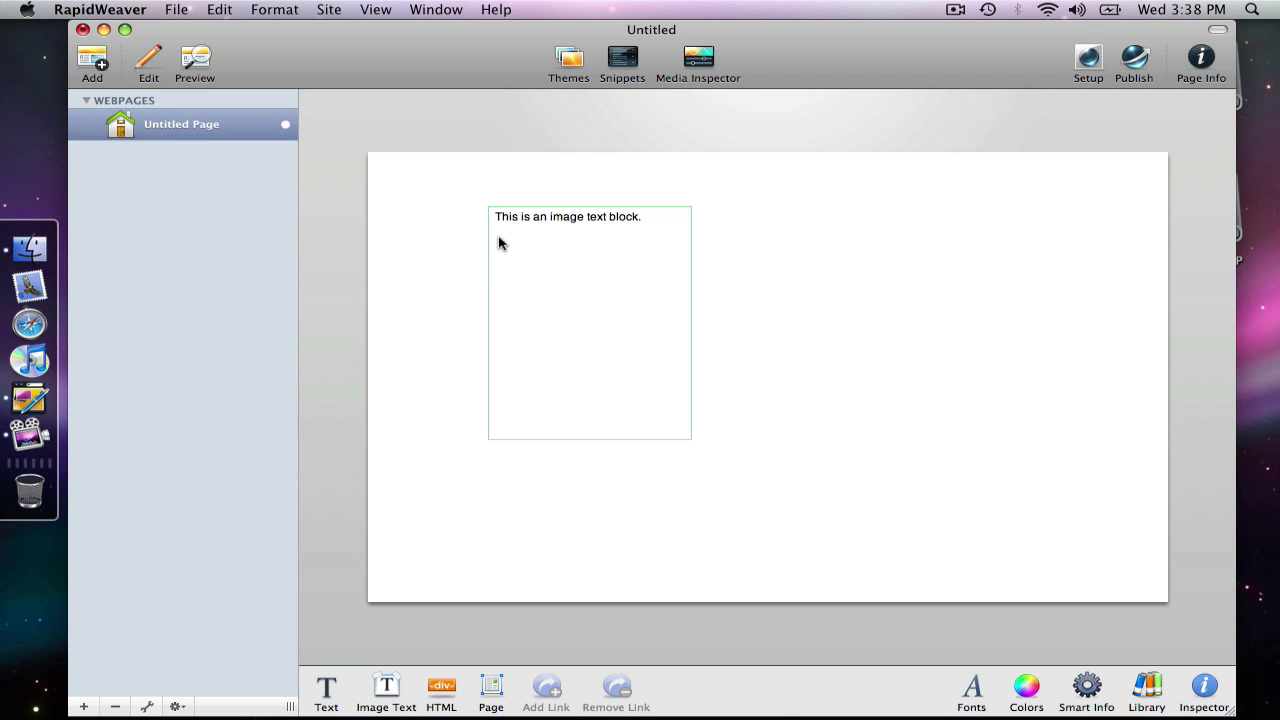
- Preview the page, test whether the block's text can be pulled away as an image, and return to editing
click(198, 58)
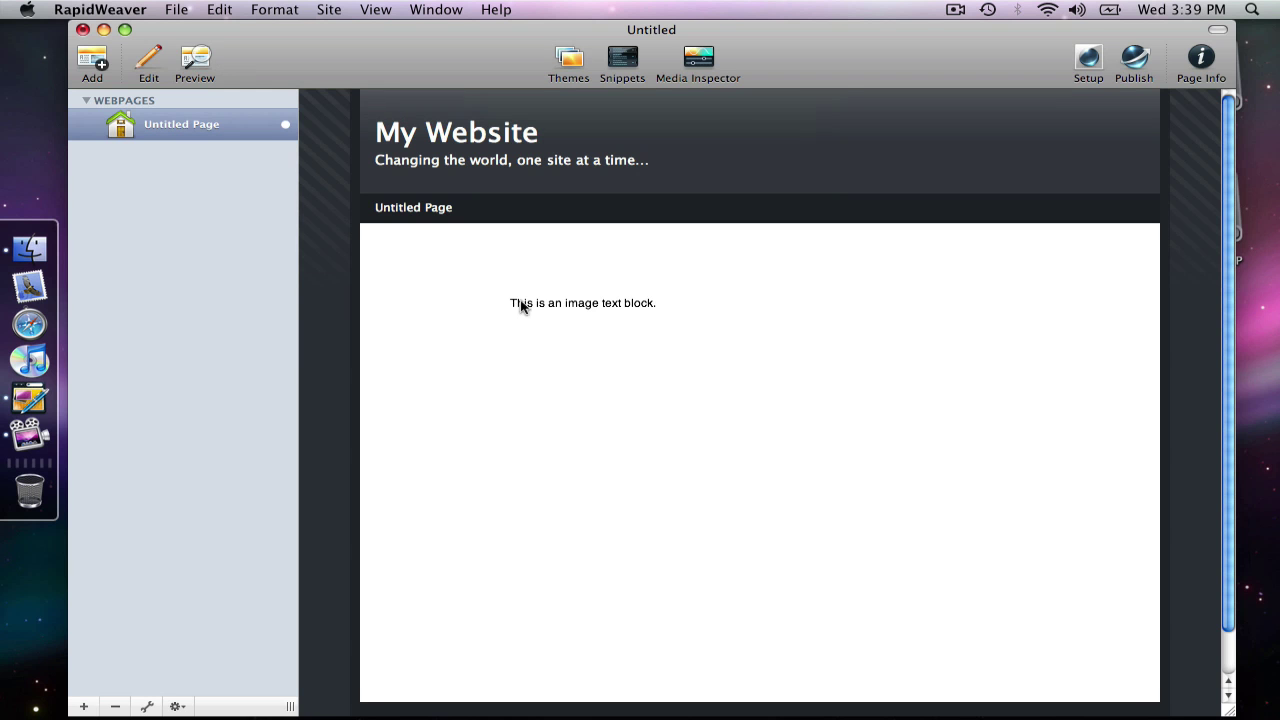
mouse_move(520, 305)
mouse_down()
mouse_move(603, 309)
mouse_move(651, 417)
mouse_move(610, 382)
mouse_move(546, 390)
mouse_move(606, 331)
mouse_move(513, 388)
mouse_move(569, 351)
mouse_move(540, 326)
mouse_move(517, 366)
mouse_move(589, 397)
mouse_move(571, 390)
mouse_move(677, 414)
mouse_move(742, 368)
mouse_move(663, 326)
mouse_move(514, 305)
mouse_up()
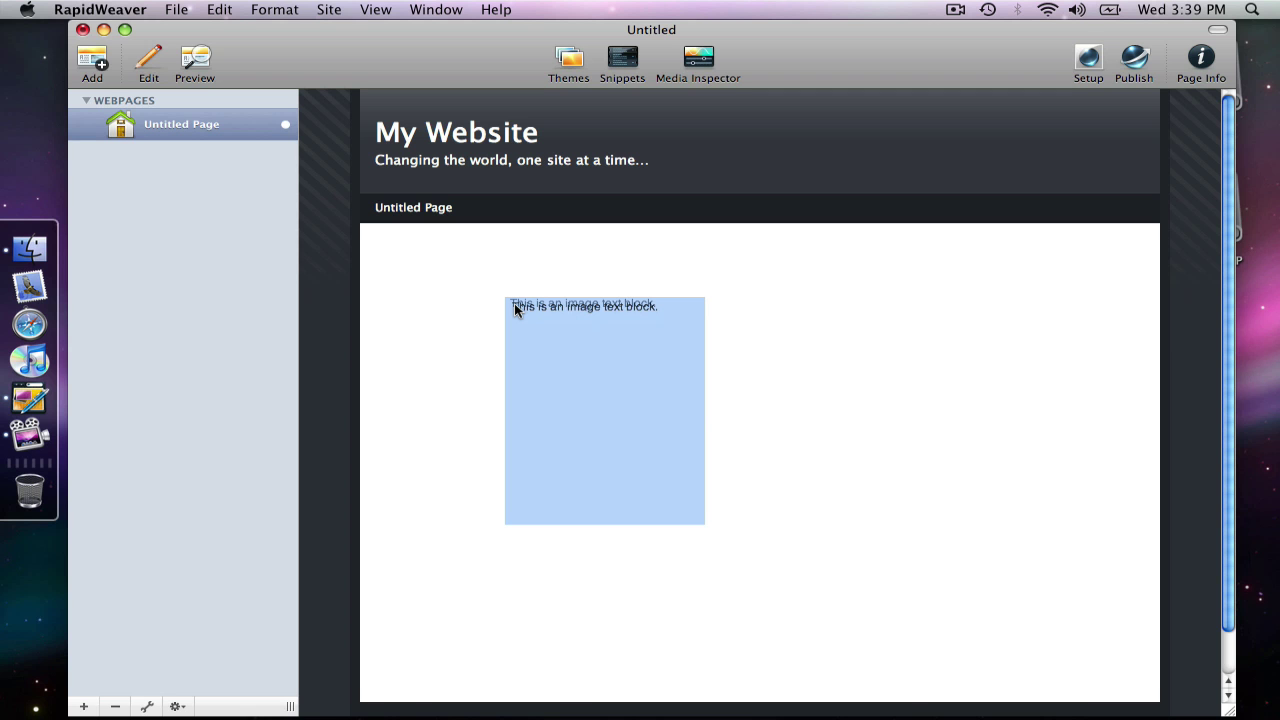
drag(514, 307, 537, 322)
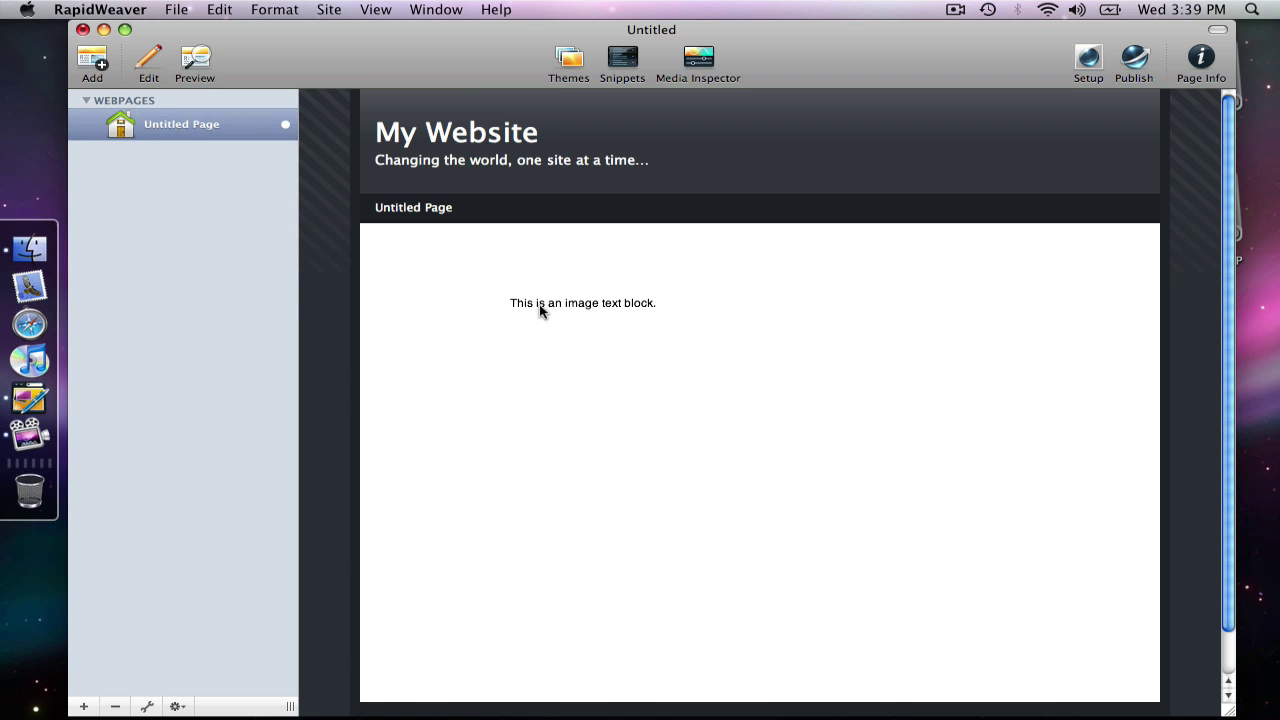
click(146, 60)
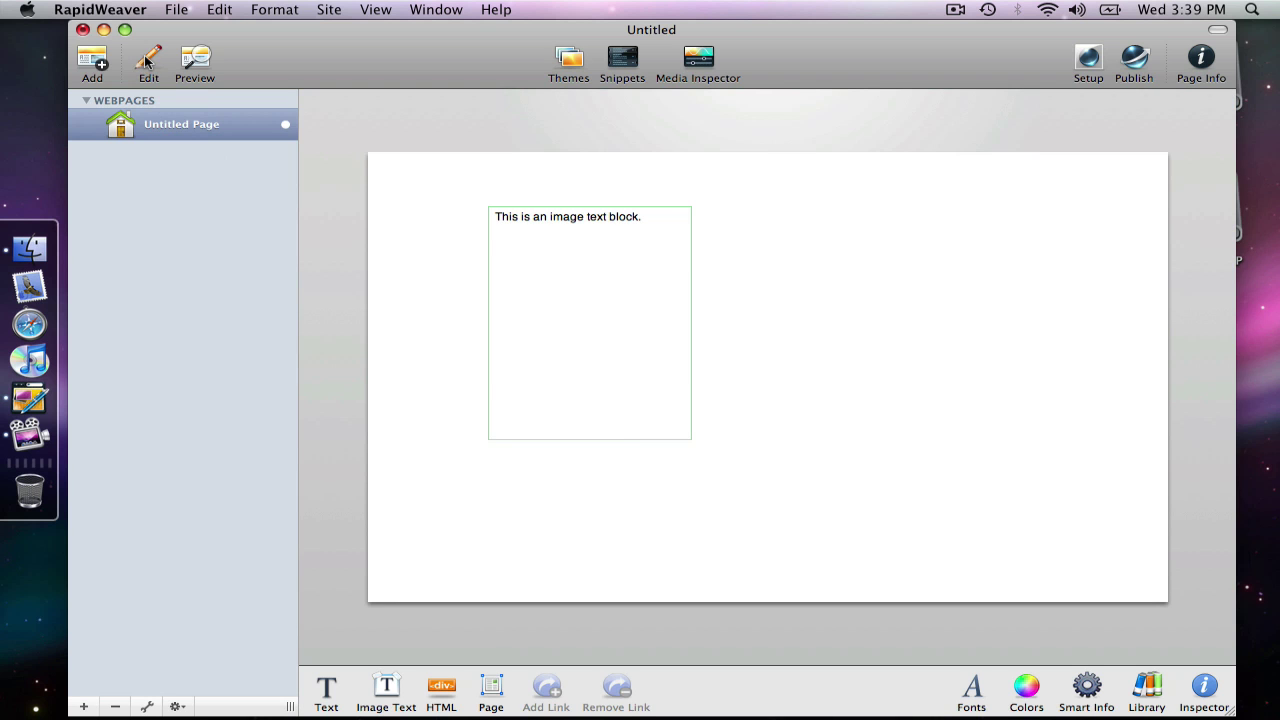
- Widen the image text block to roughly twice its width by extending its right edge
click(651, 362)
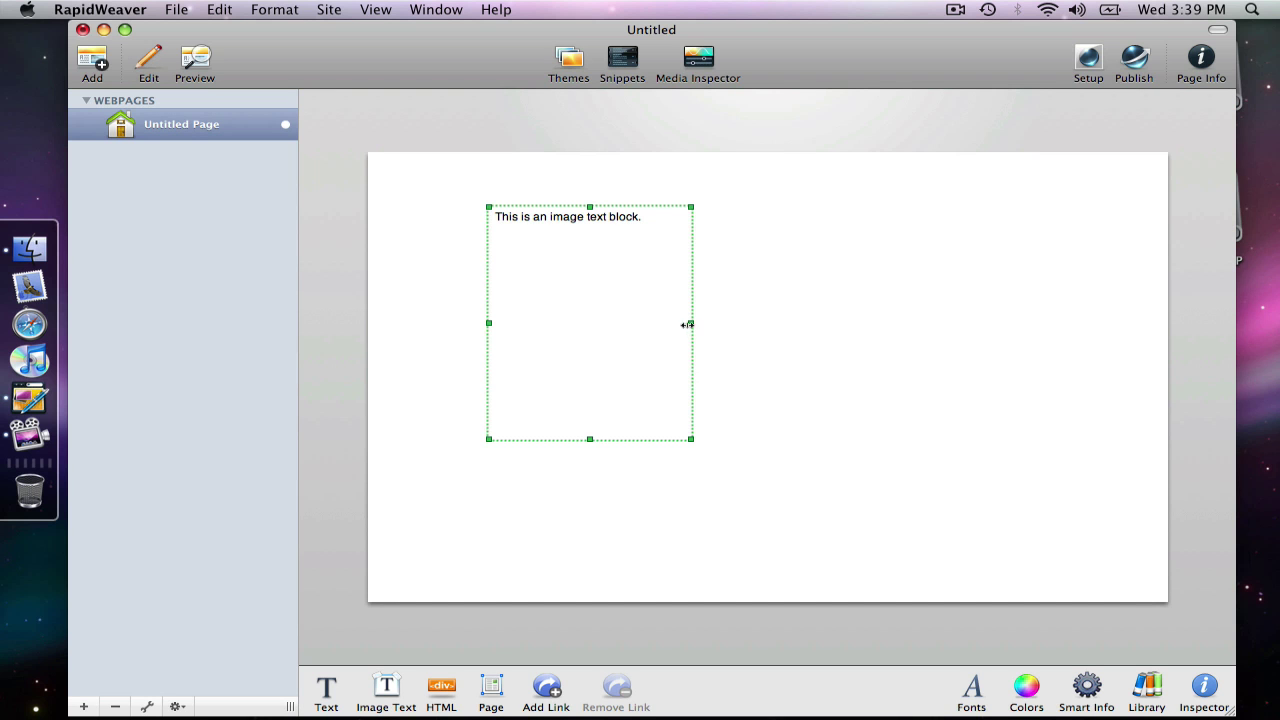
drag(688, 324, 913, 324)
- Set all of the block's text to the Eccentric Std font at size 48
click(658, 224)
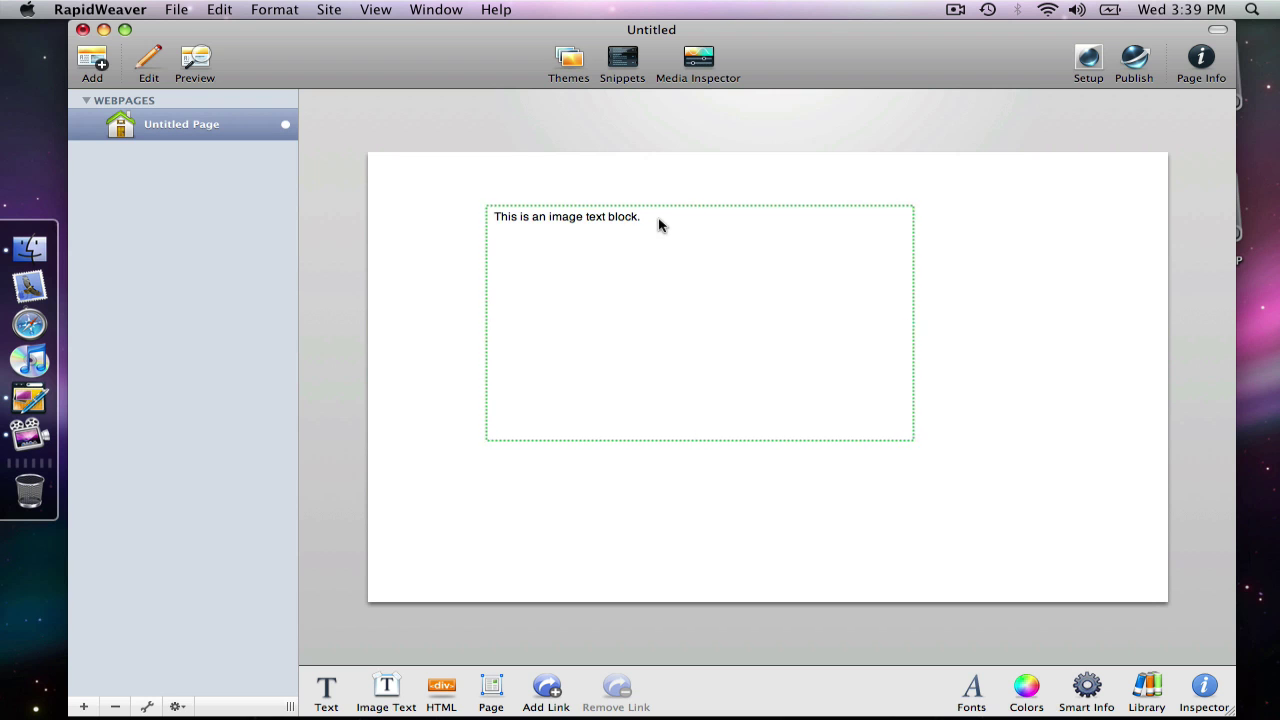
click(652, 221)
click(646, 218)
drag(645, 218, 463, 220)
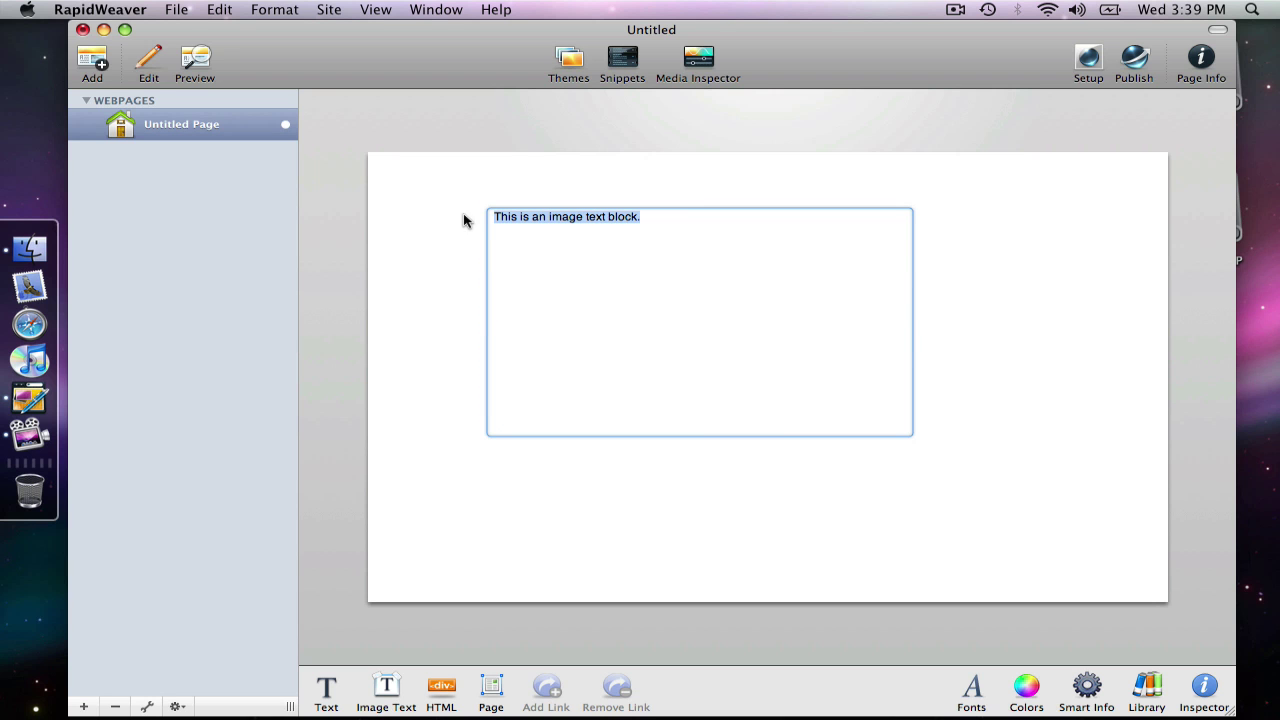
click(972, 690)
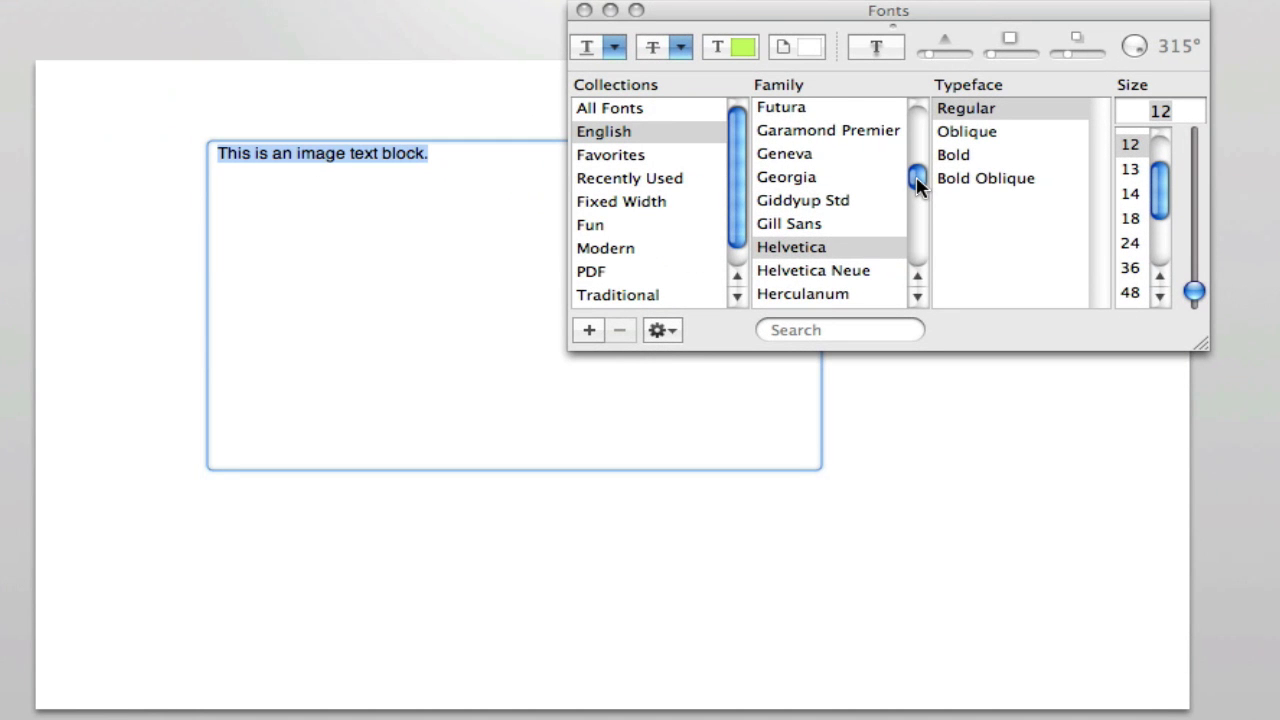
drag(917, 180, 917, 175)
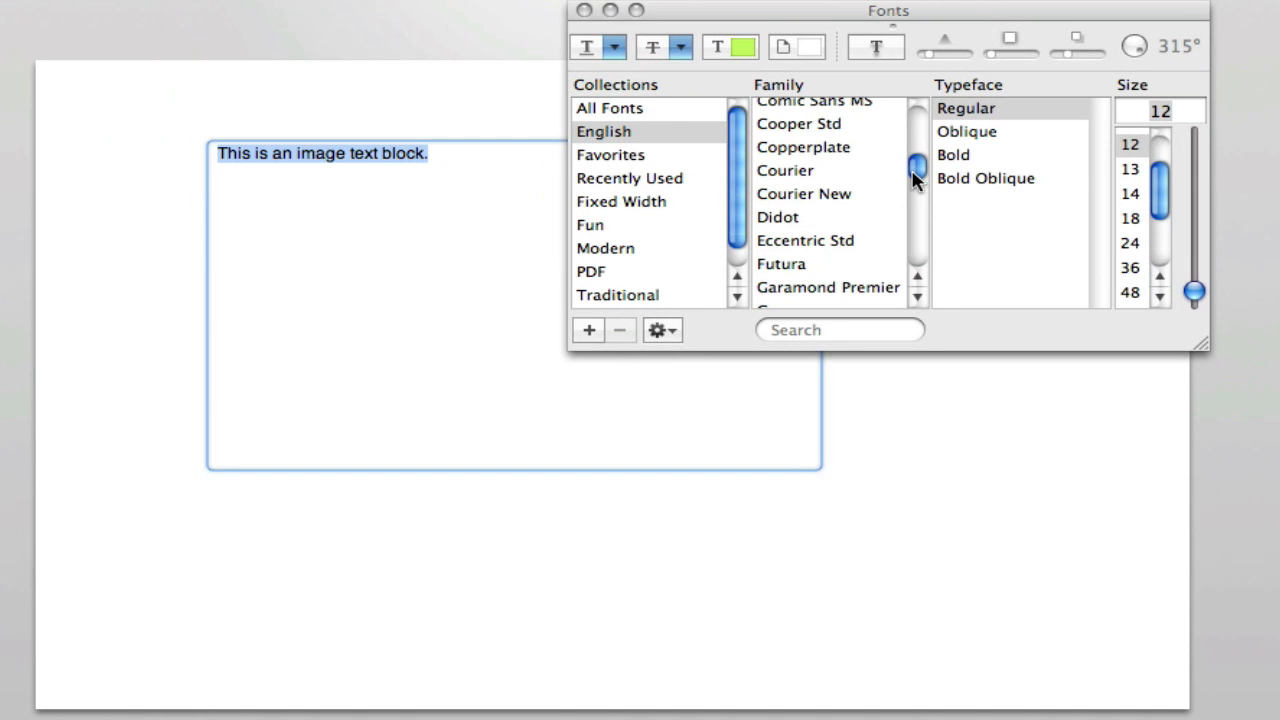
click(780, 244)
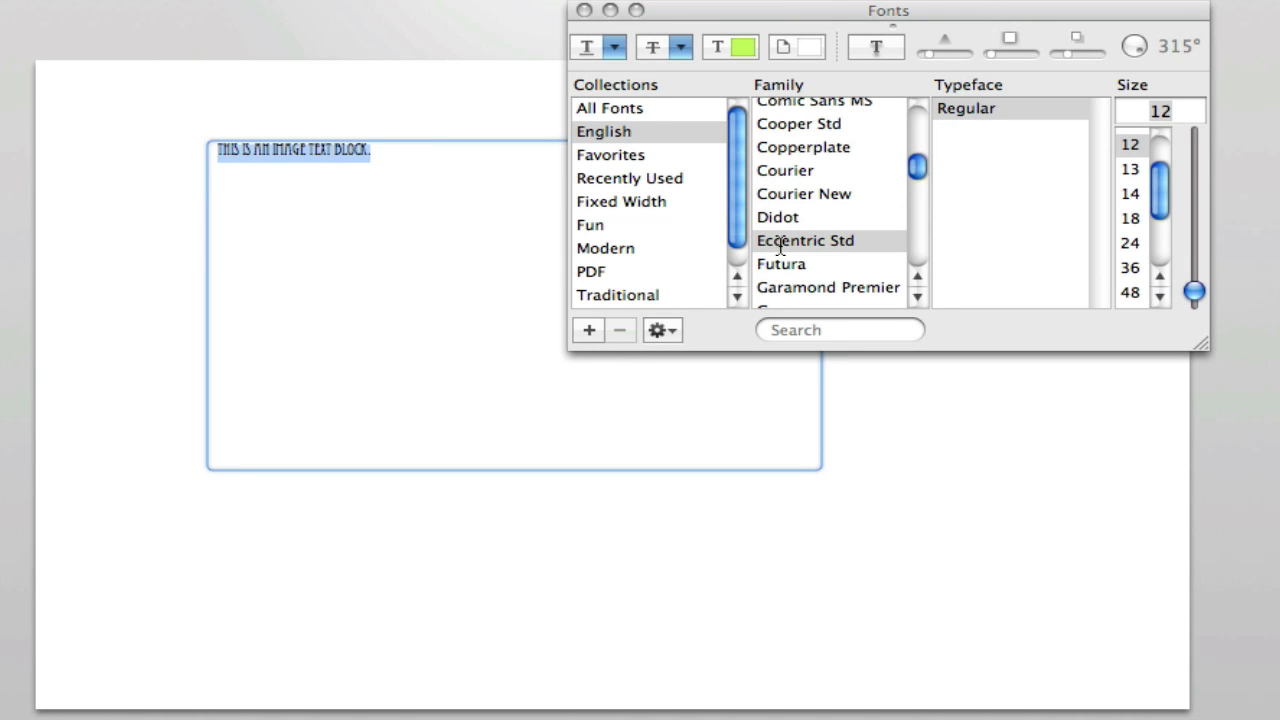
click(1131, 292)
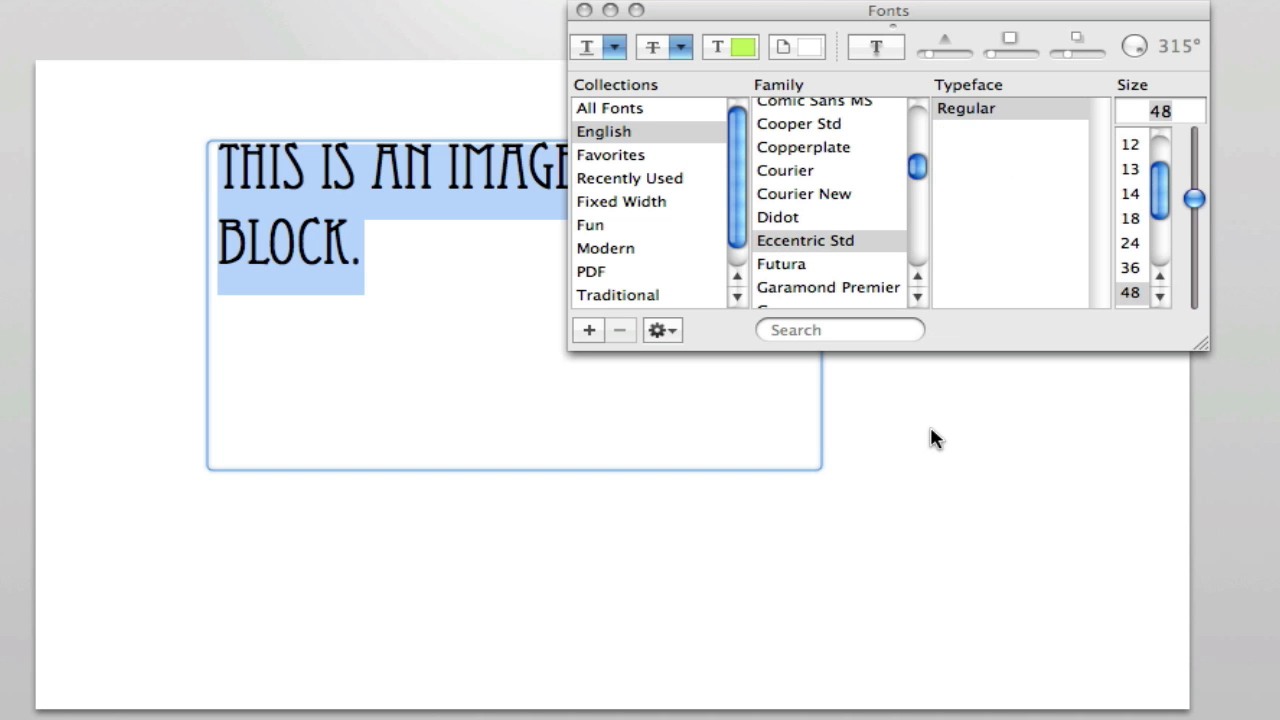
click(584, 10)
- Widen the image text block until the sentence fits on one line, and shift the block slightly left
click(884, 264)
click(820, 318)
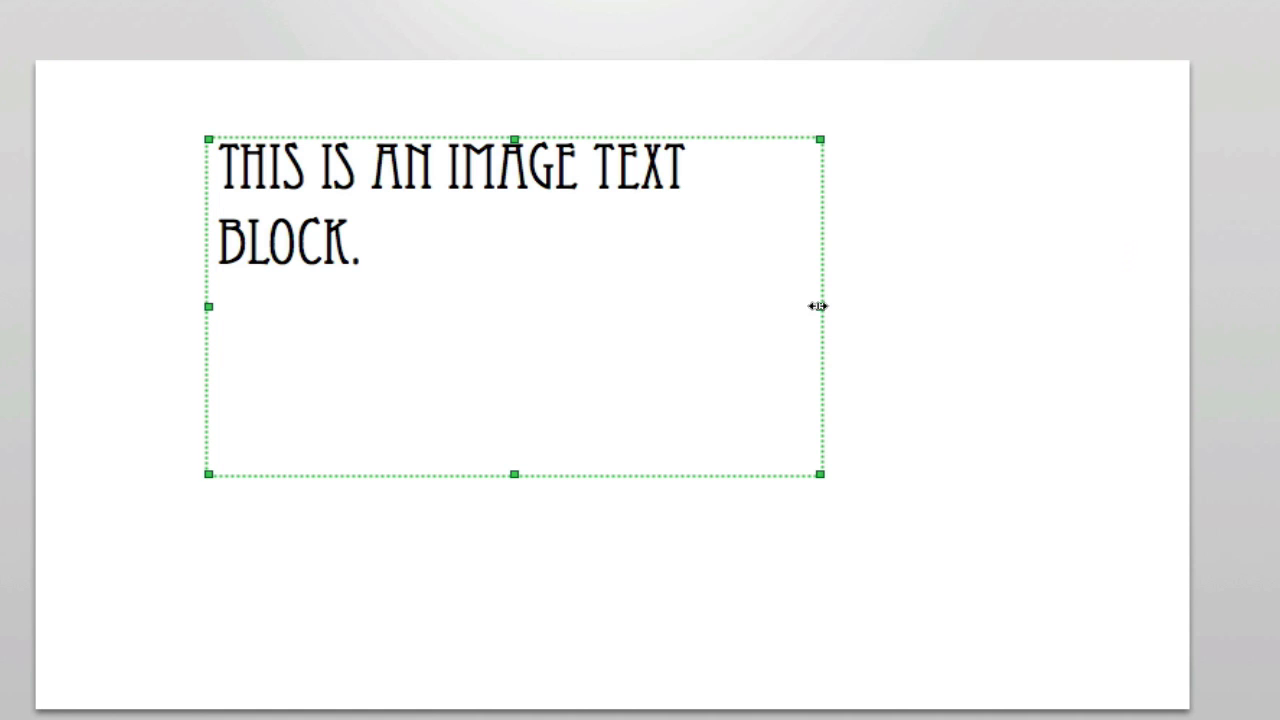
drag(819, 306, 1076, 305)
drag(737, 294, 714, 300)
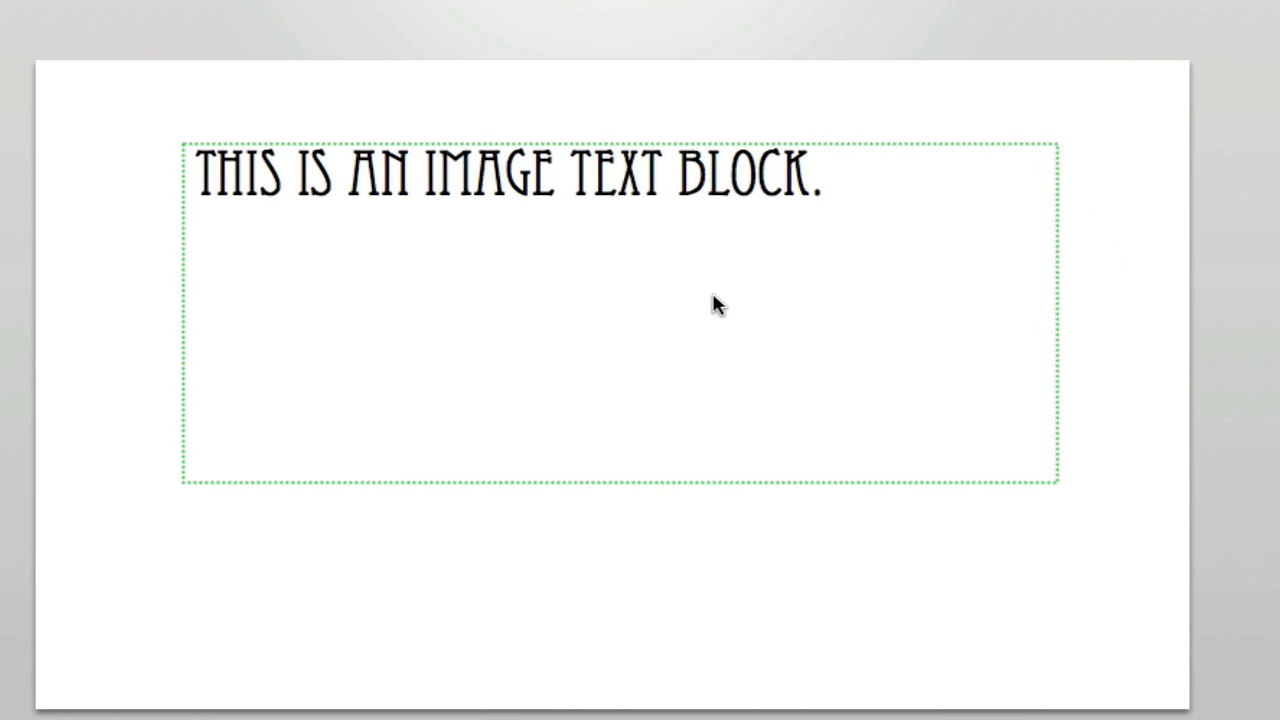
- Color the whole sentence in the image text block Teal
double_click(710, 165)
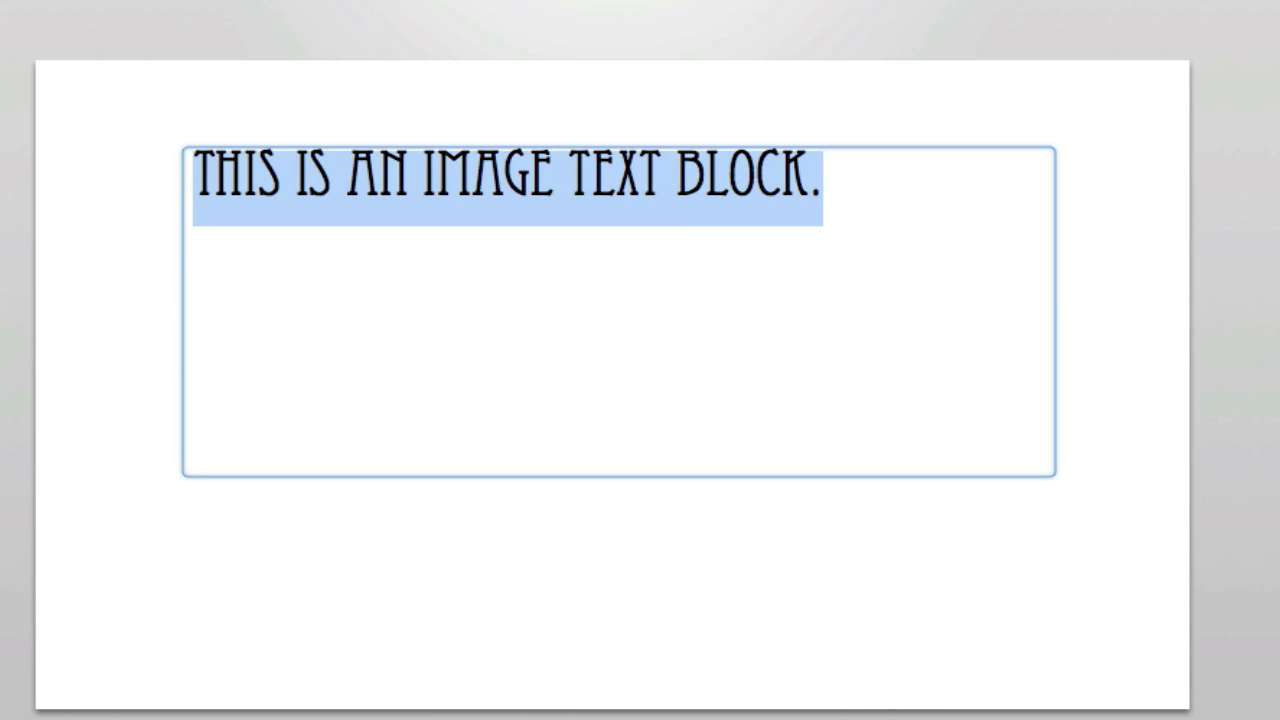
click(1016, 148)
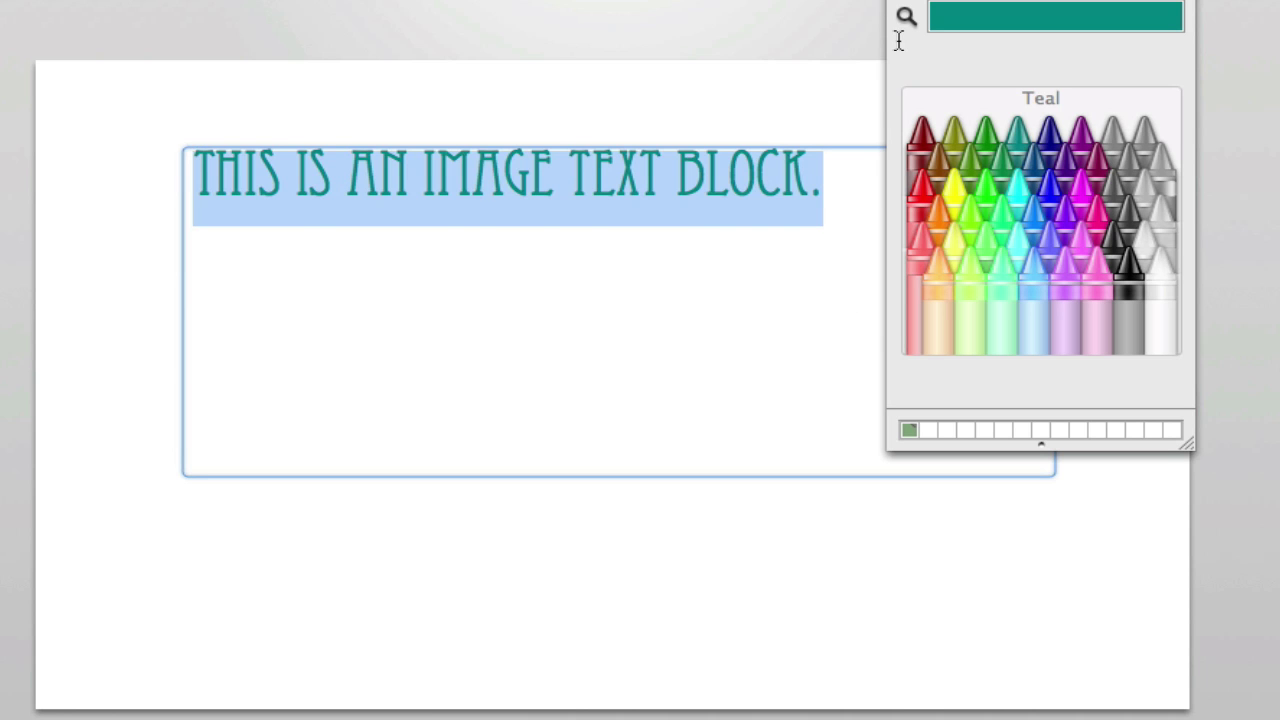
- Preview the page with the styled text, test that the sentence lifts off as an image, and return to editing
click(517, 25)
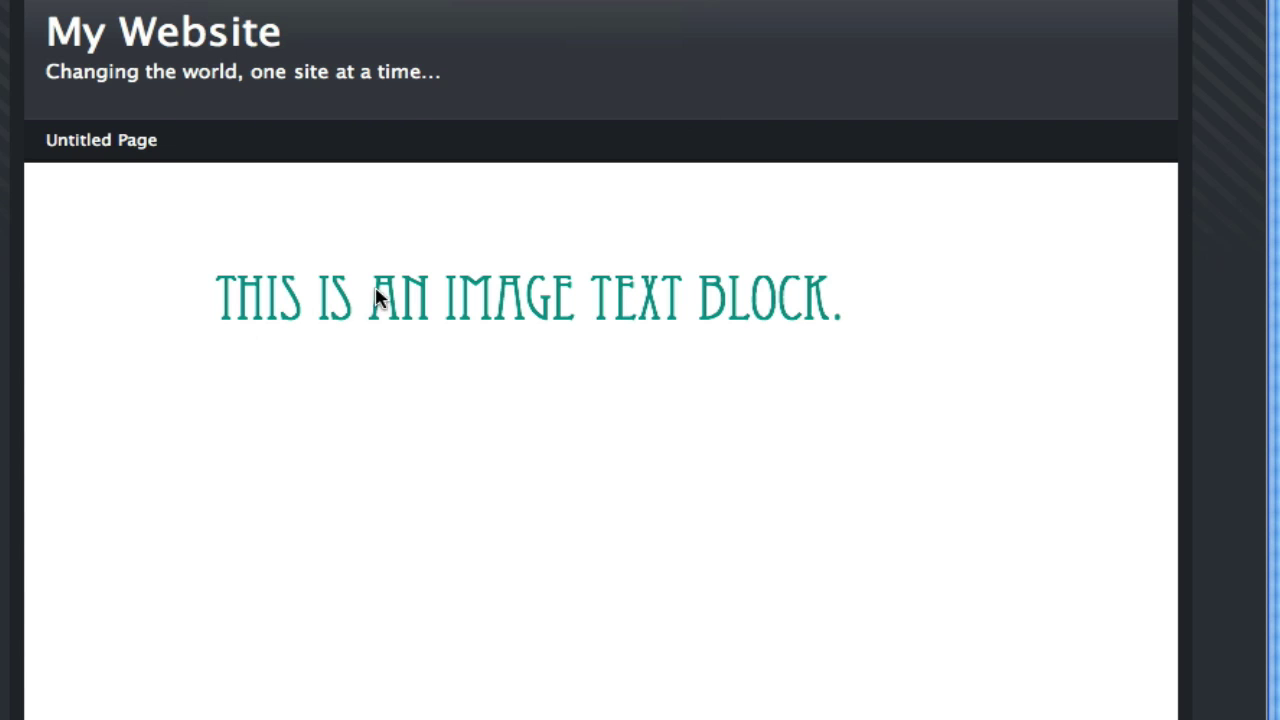
drag(445, 297, 410, 296)
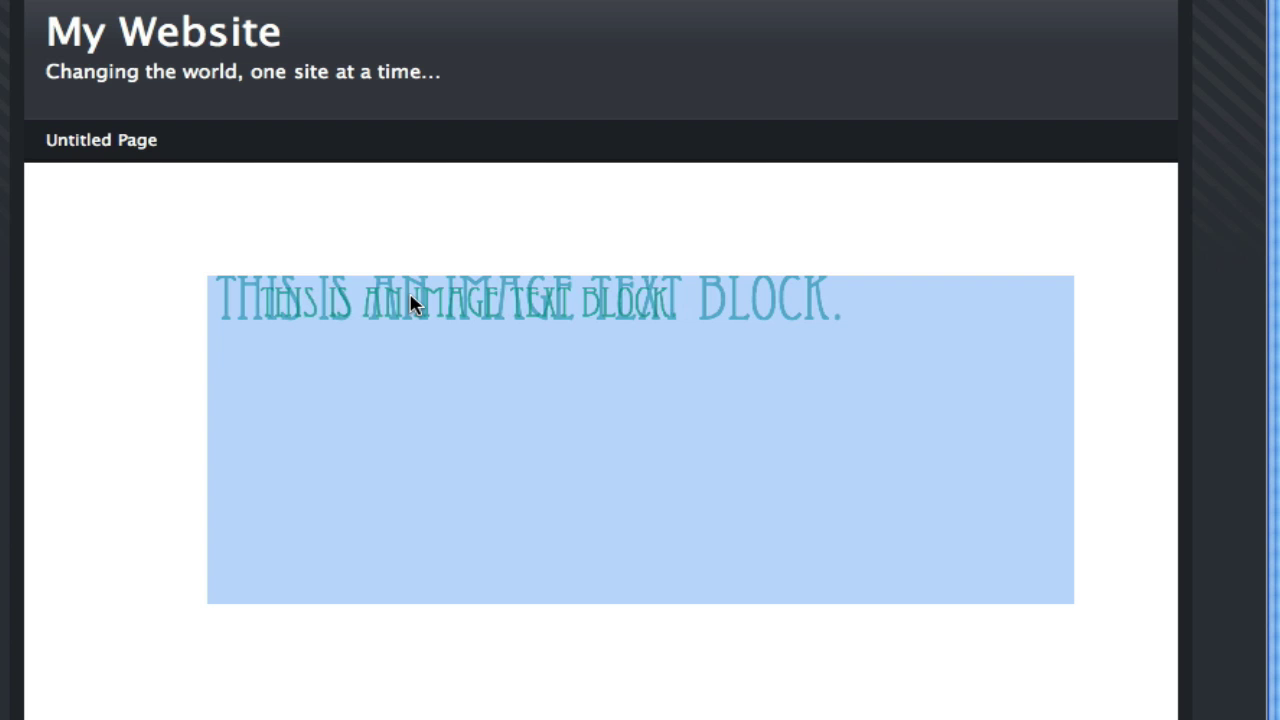
drag(413, 303, 405, 296)
click(151, 226)
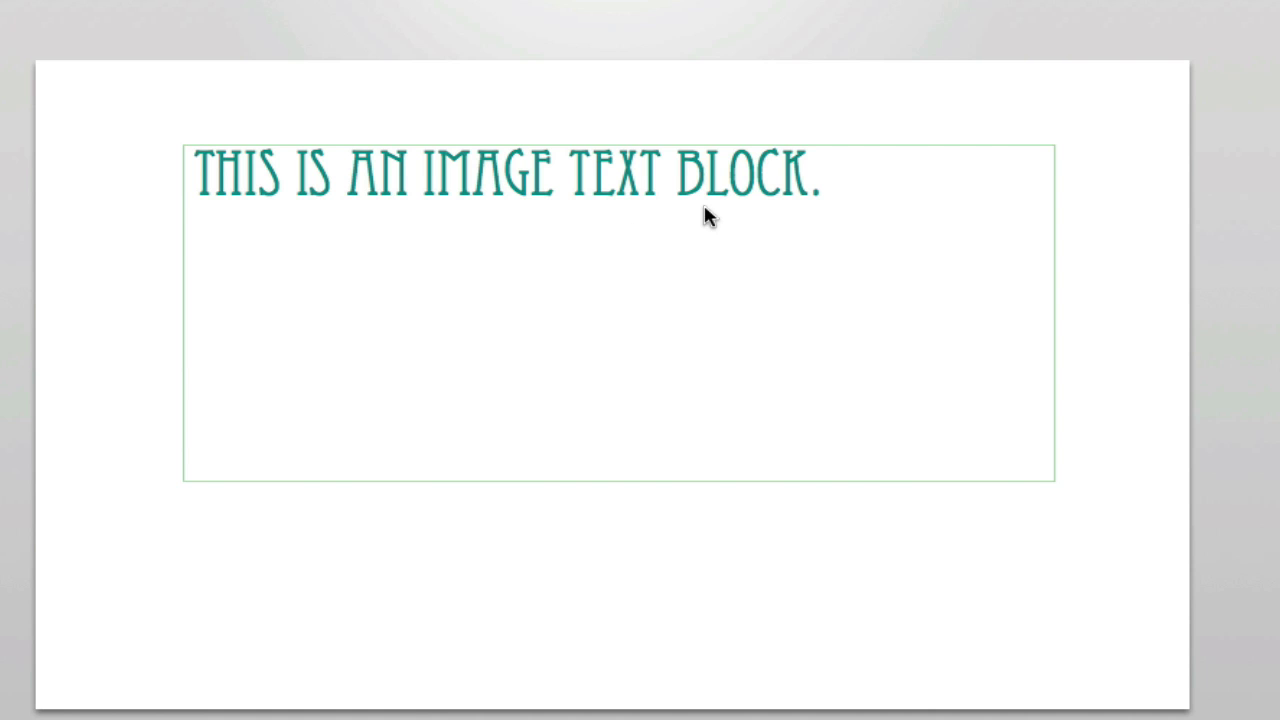
- Apply a text shadow to the whole sentence in the image text block
click(768, 178)
click(820, 180)
drag(820, 180, 144, 175)
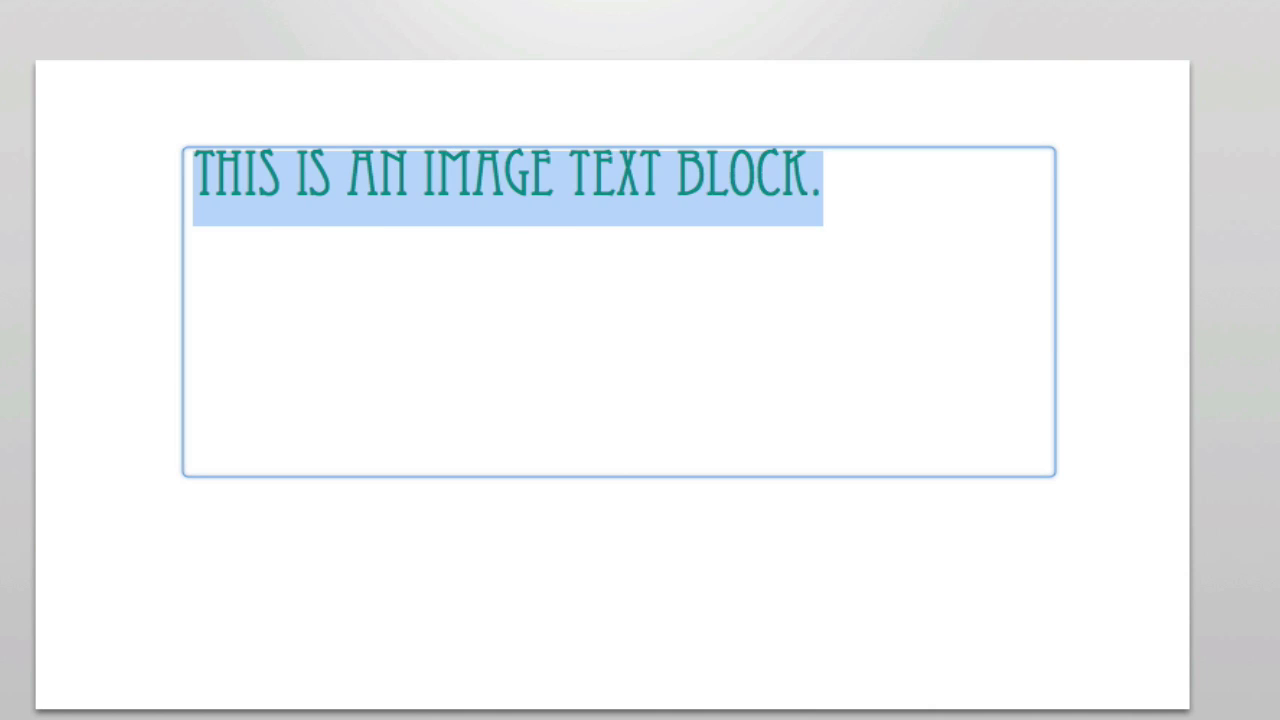
key(super+t)
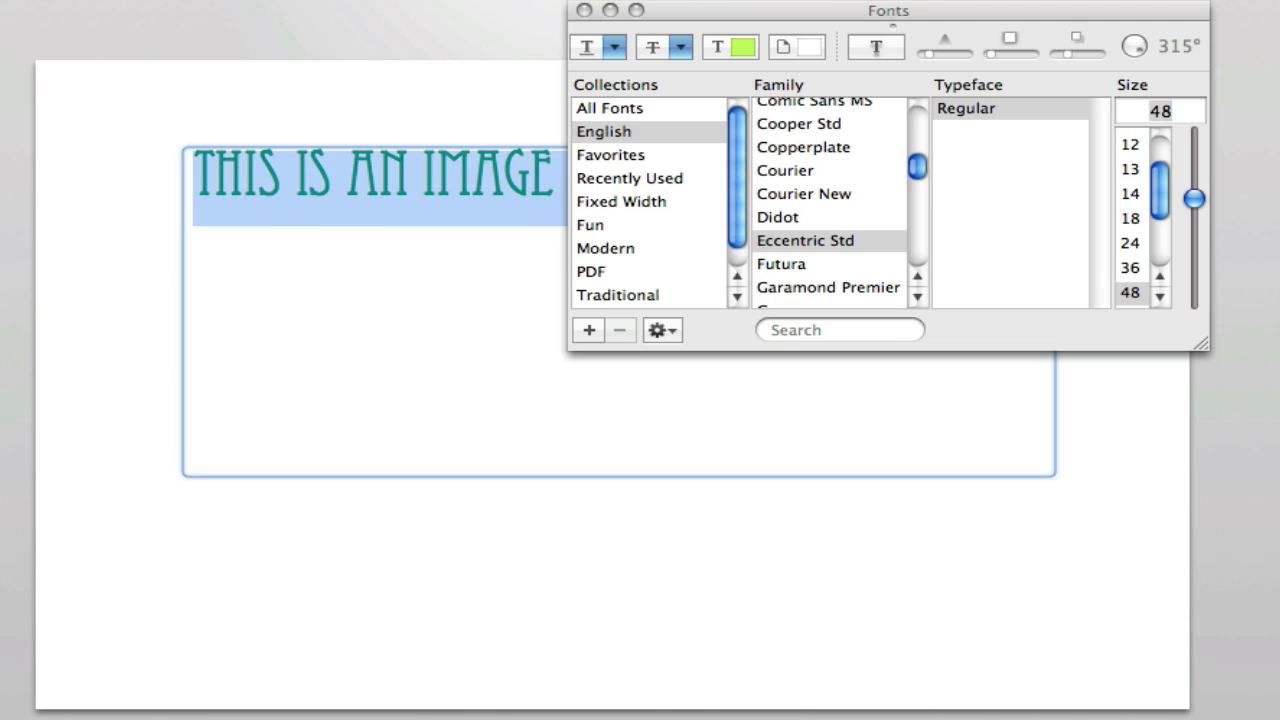
click(875, 48)
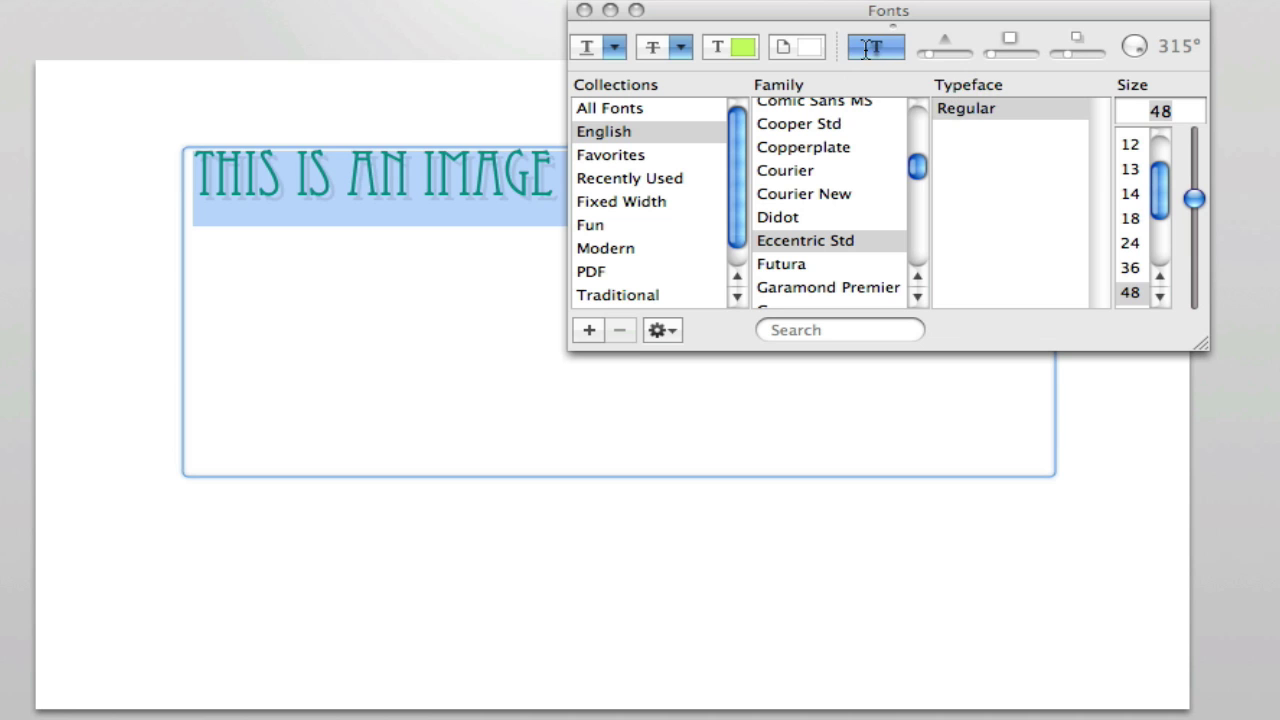
- Darken the sentence's text shadow and adjust its angle so it falls toward the lower right of the letters
drag(813, 8, 933, 12)
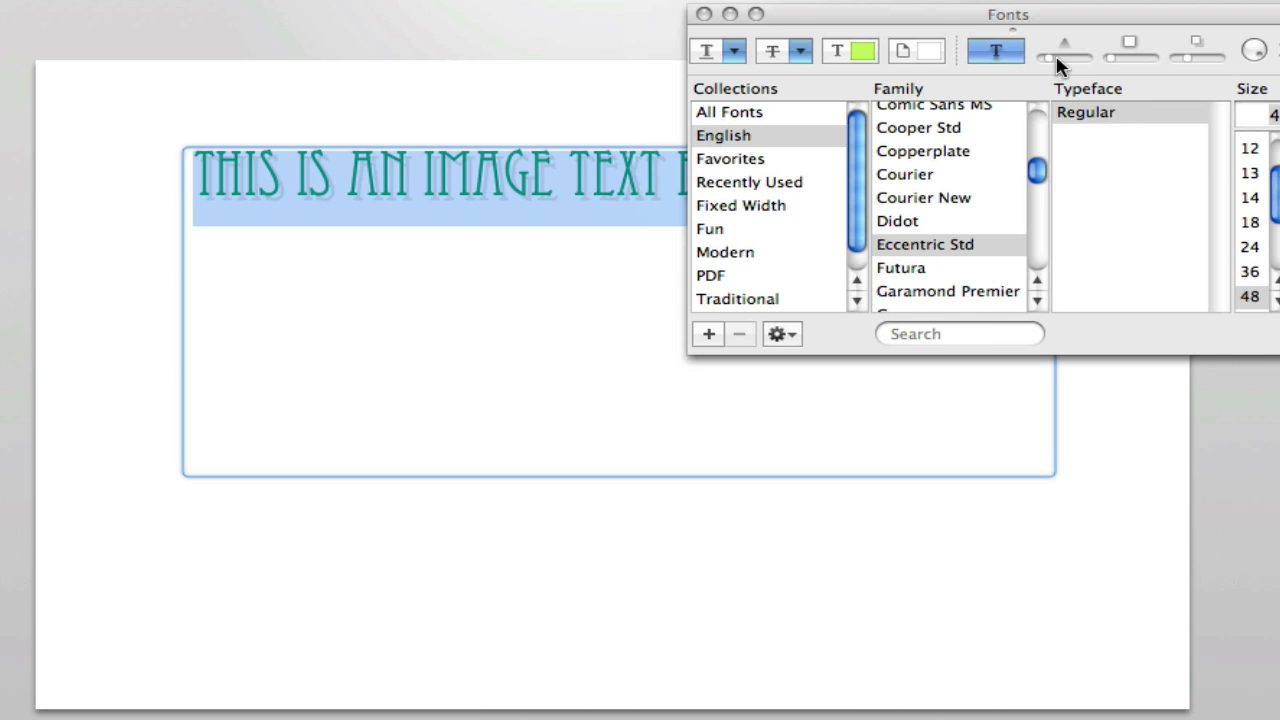
mouse_move(1049, 63)
mouse_down()
mouse_move(1078, 65)
mouse_move(1050, 60)
mouse_up()
mouse_move(1181, 60)
mouse_down()
mouse_move(1206, 62)
mouse_move(1184, 62)
mouse_up()
click(1258, 55)
drag(1258, 55, 1232, 55)
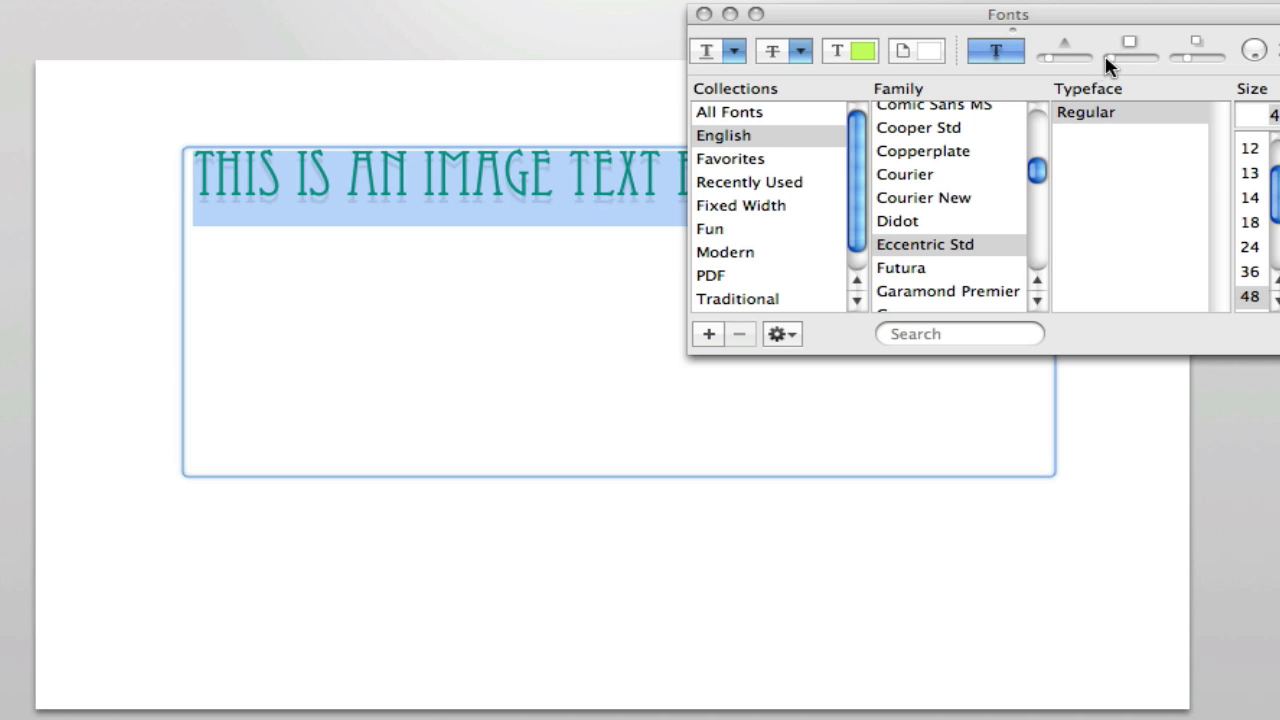
drag(1054, 57, 1060, 60)
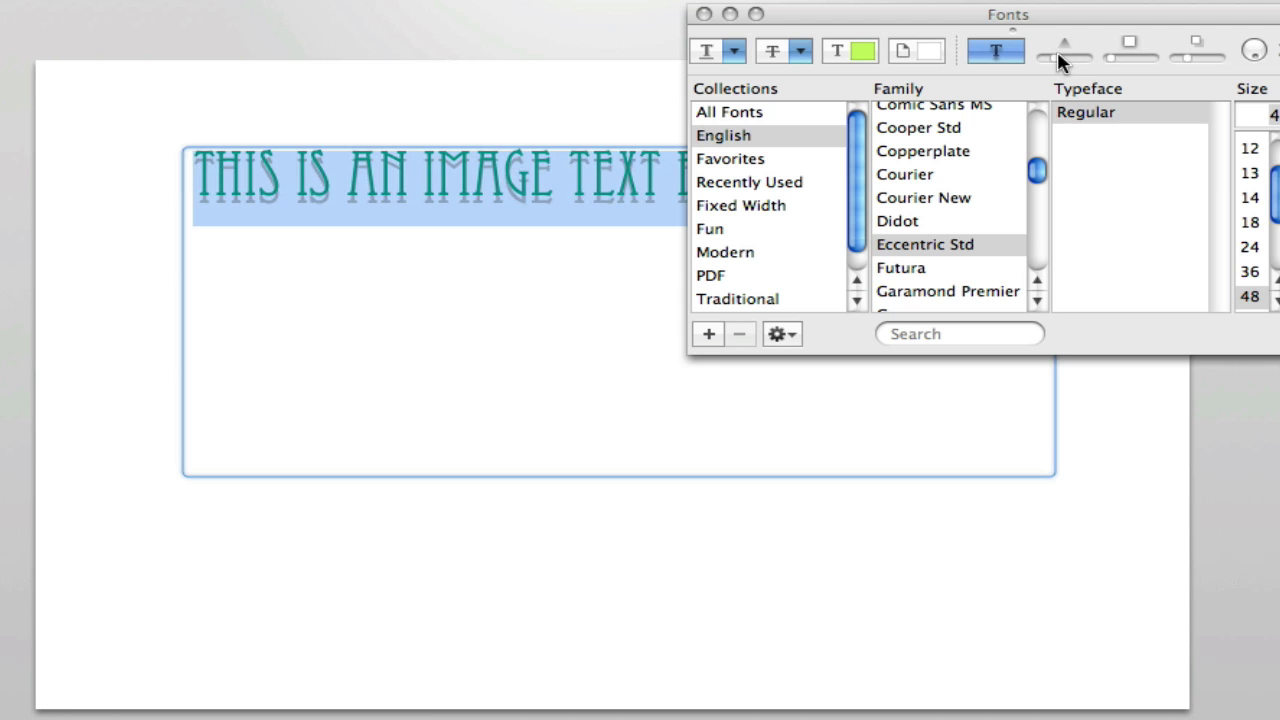
drag(1250, 51, 1257, 58)
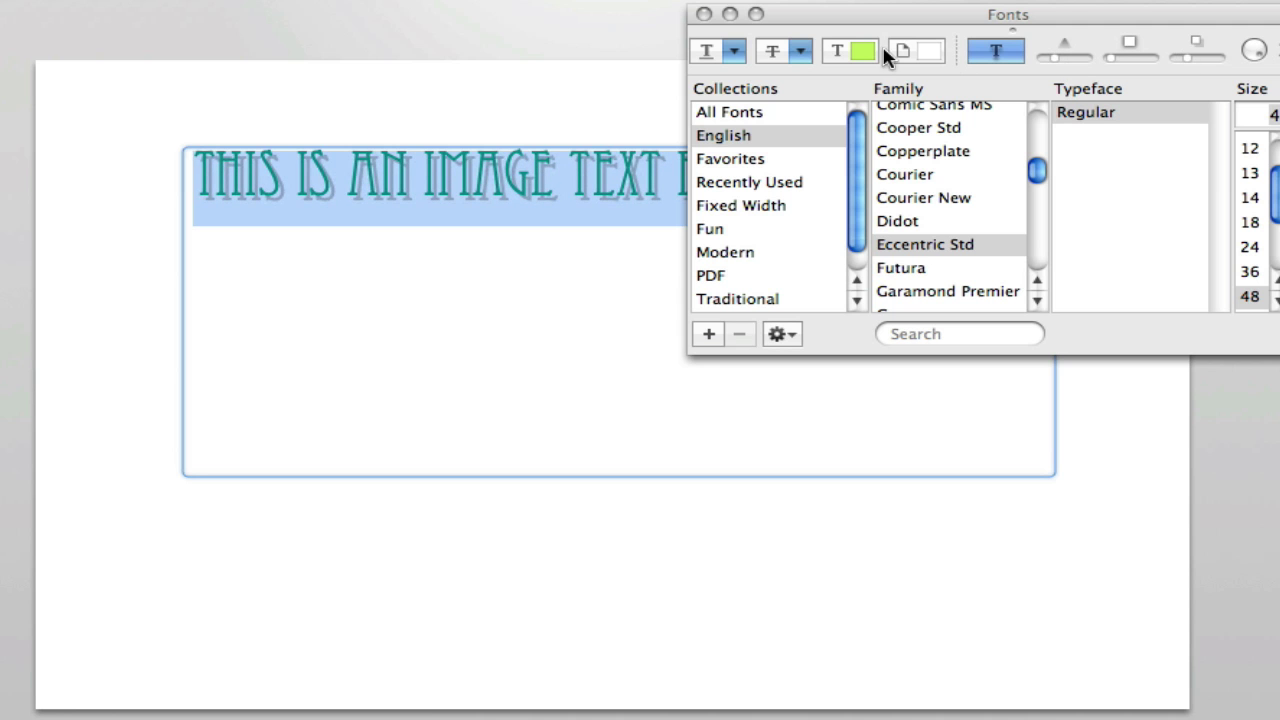
click(704, 14)
click(334, 99)
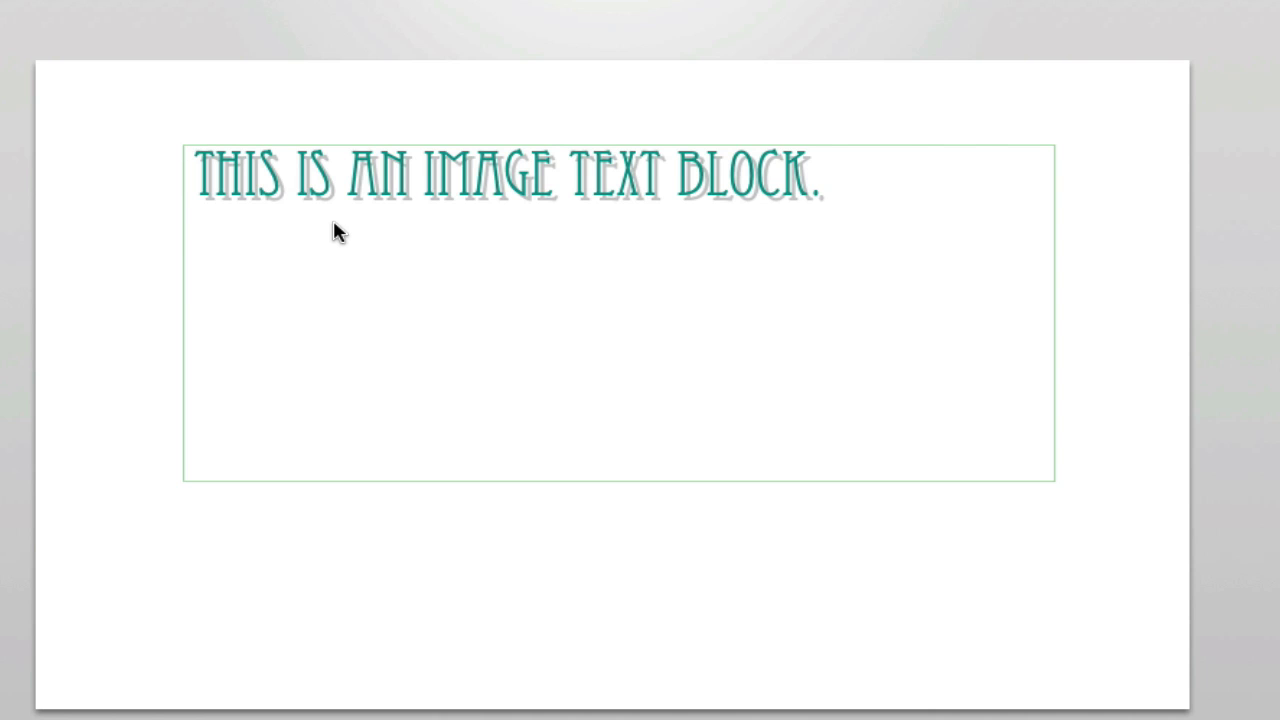
- Inspect the image text block's text overflow and image content settings, including the available image formats
click(334, 224)
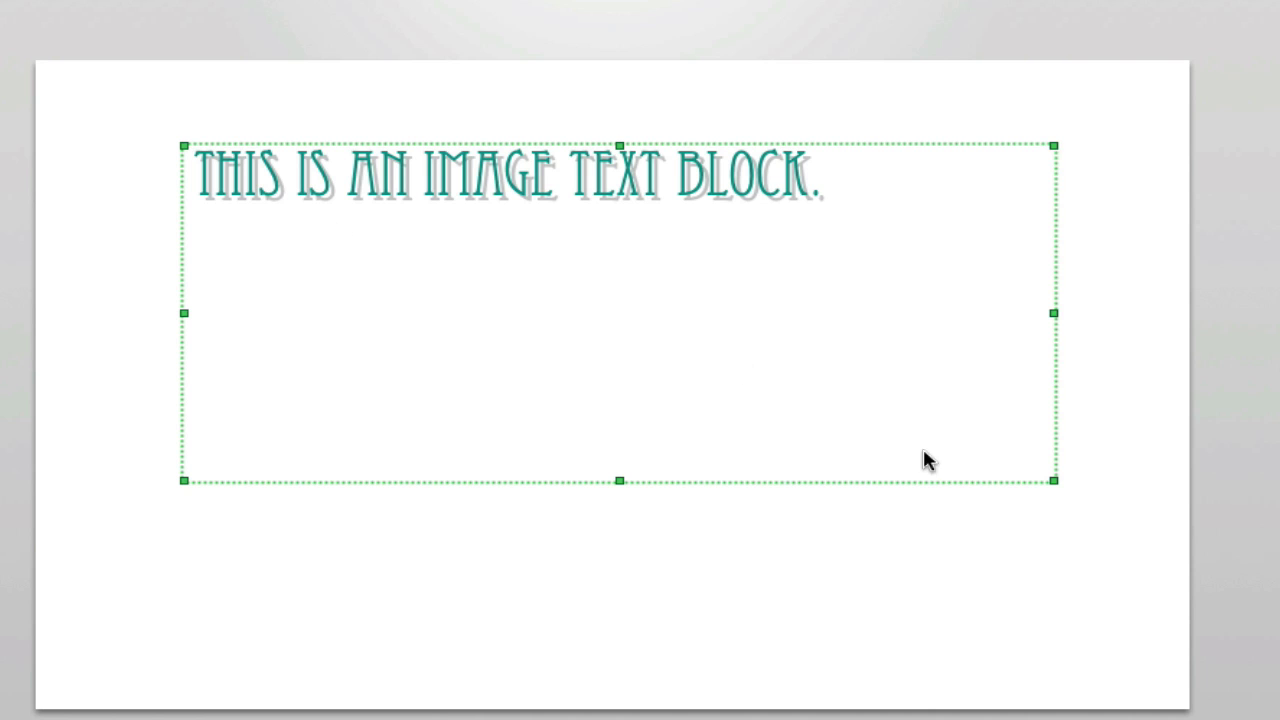
key(super+alt+i)
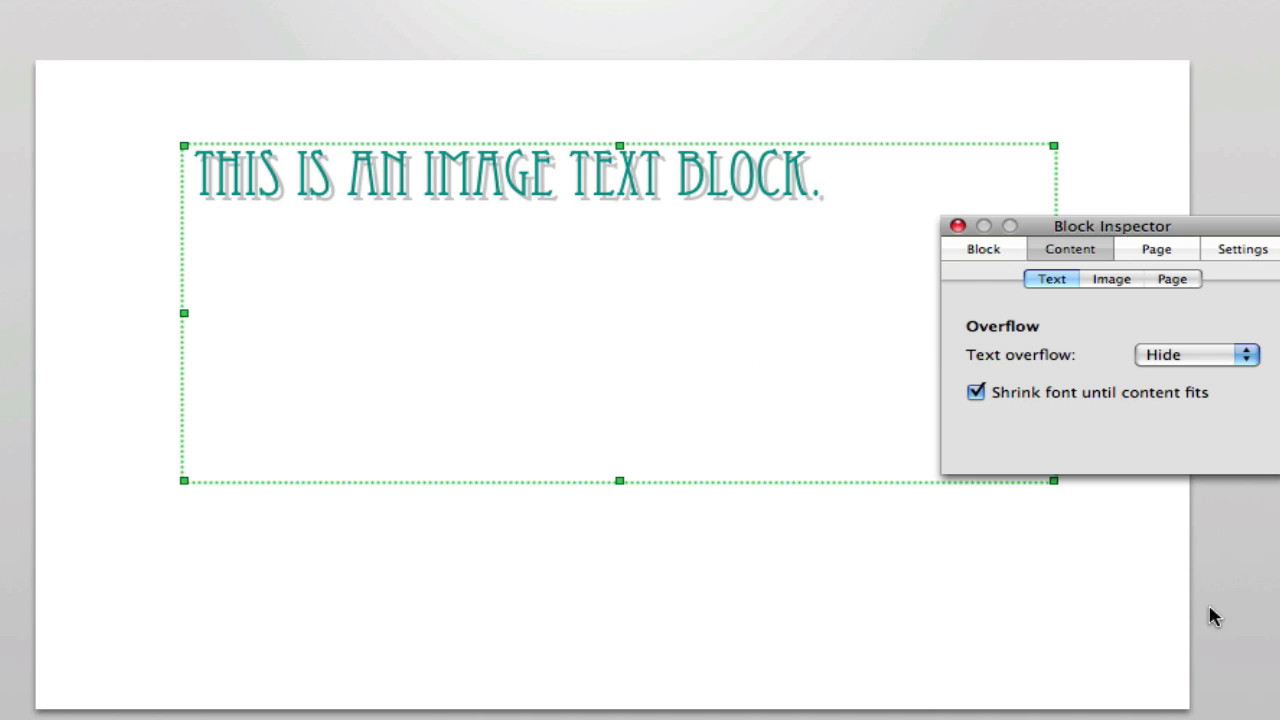
drag(1092, 230, 1095, 23)
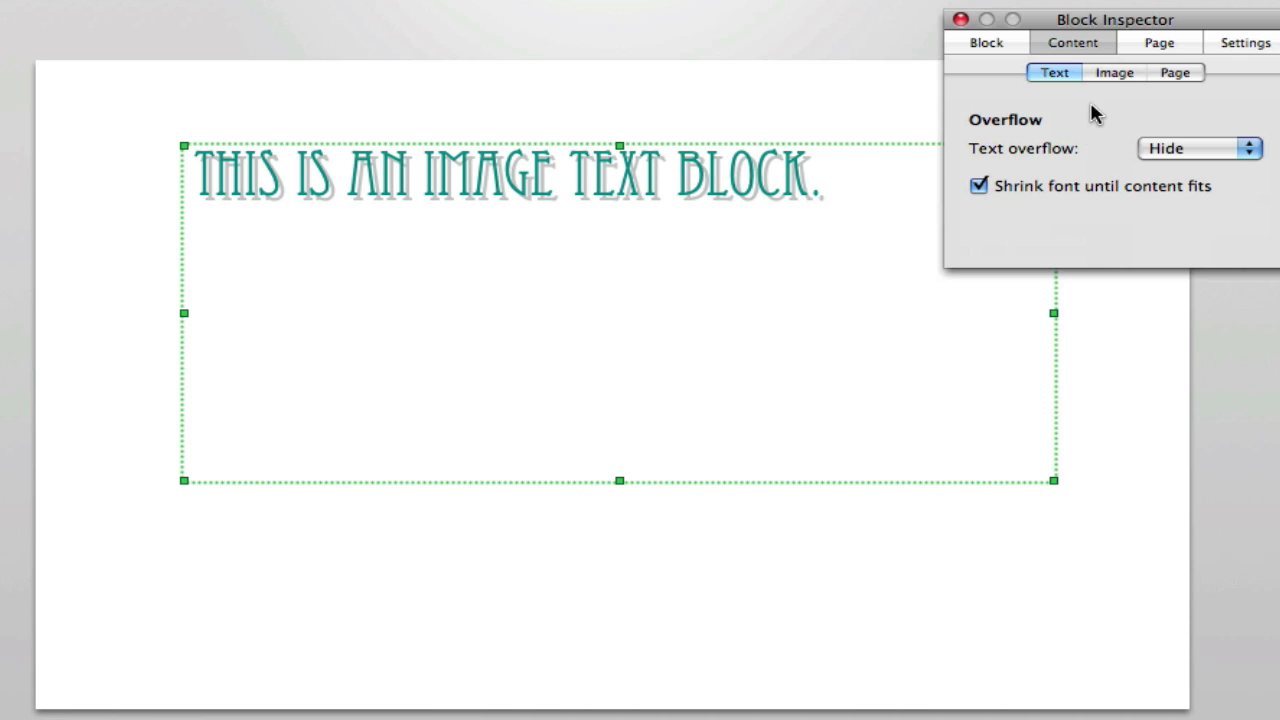
click(1117, 76)
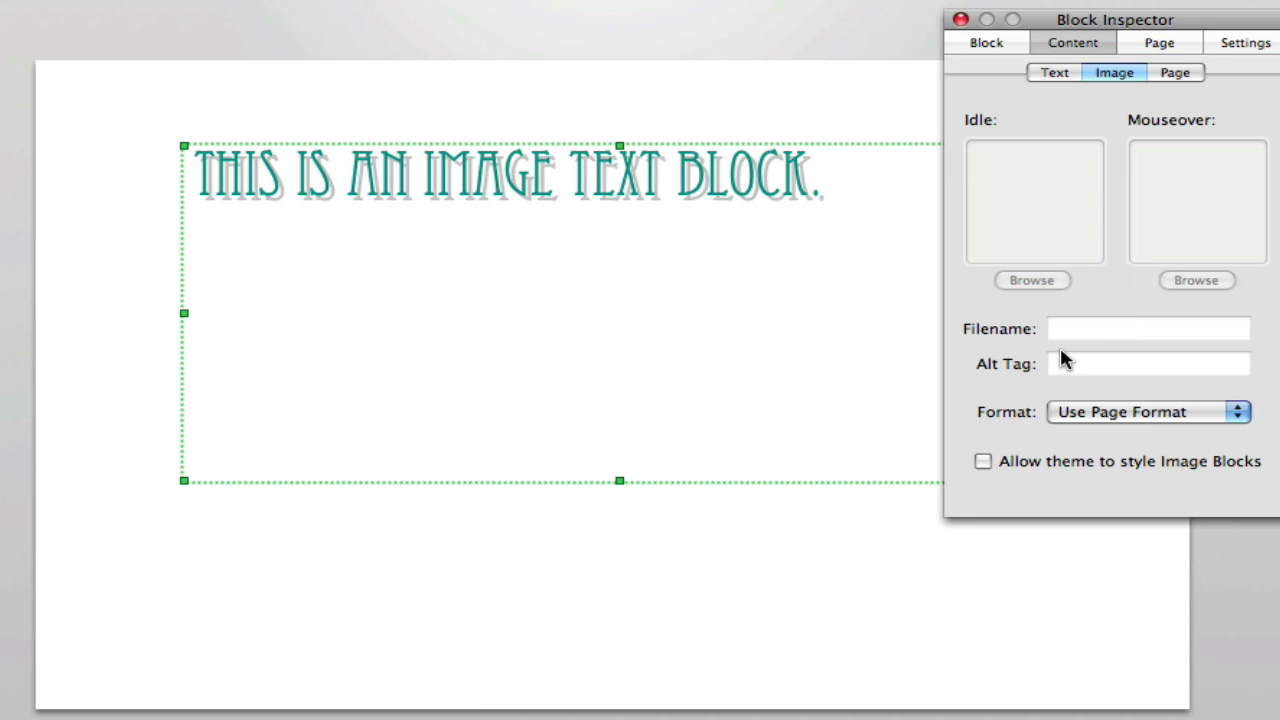
click(1089, 412)
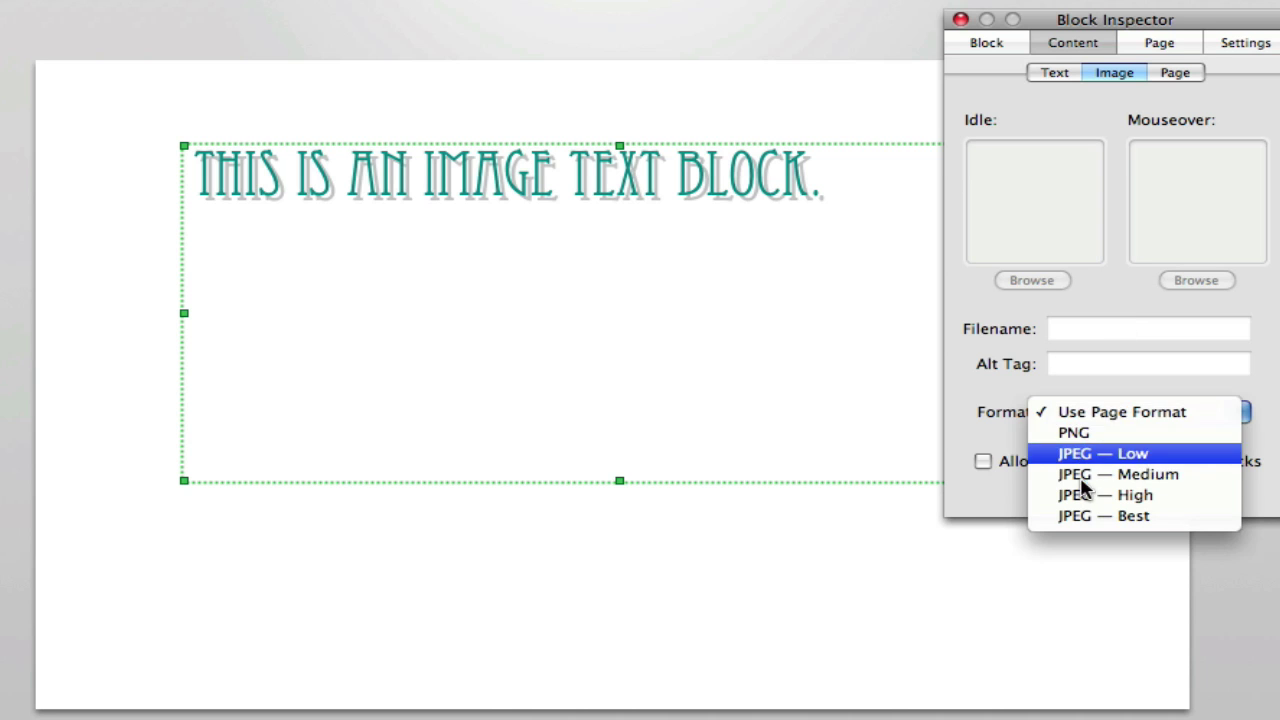
click(968, 288)
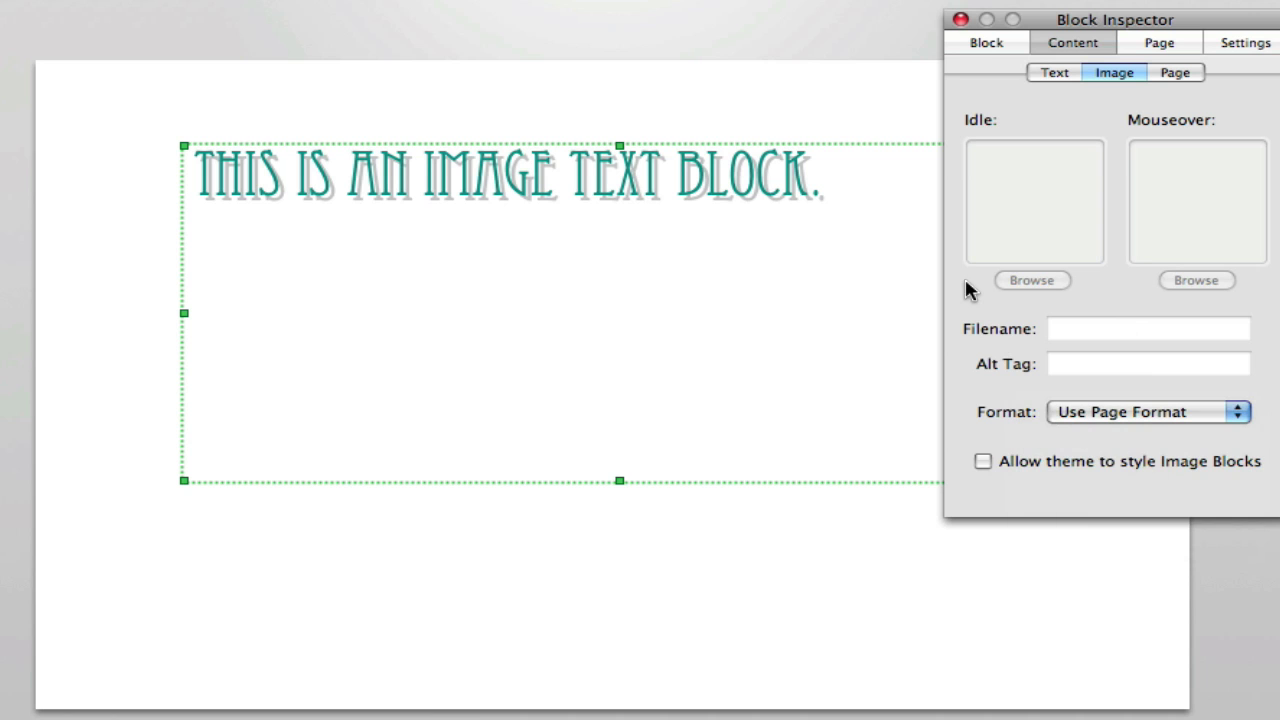
click(960, 20)
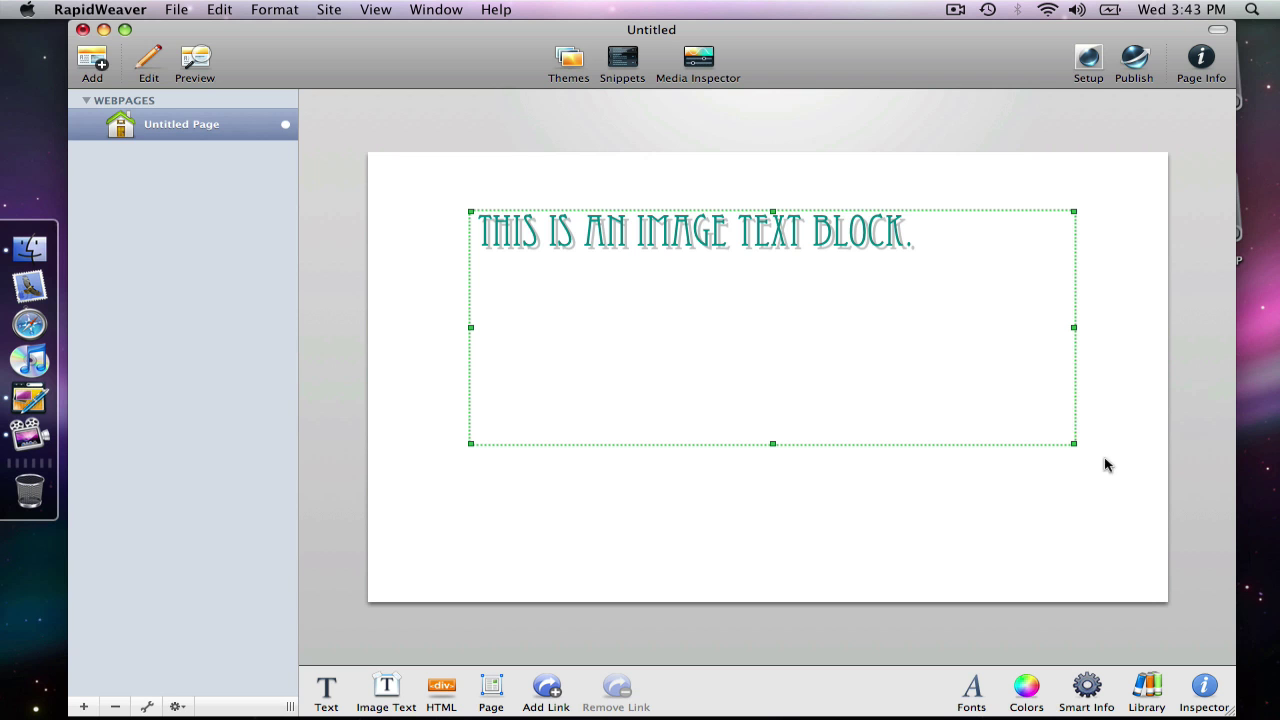
- Review the block's image filename and alt tag settings again, then deselect the block
click(1214, 688)
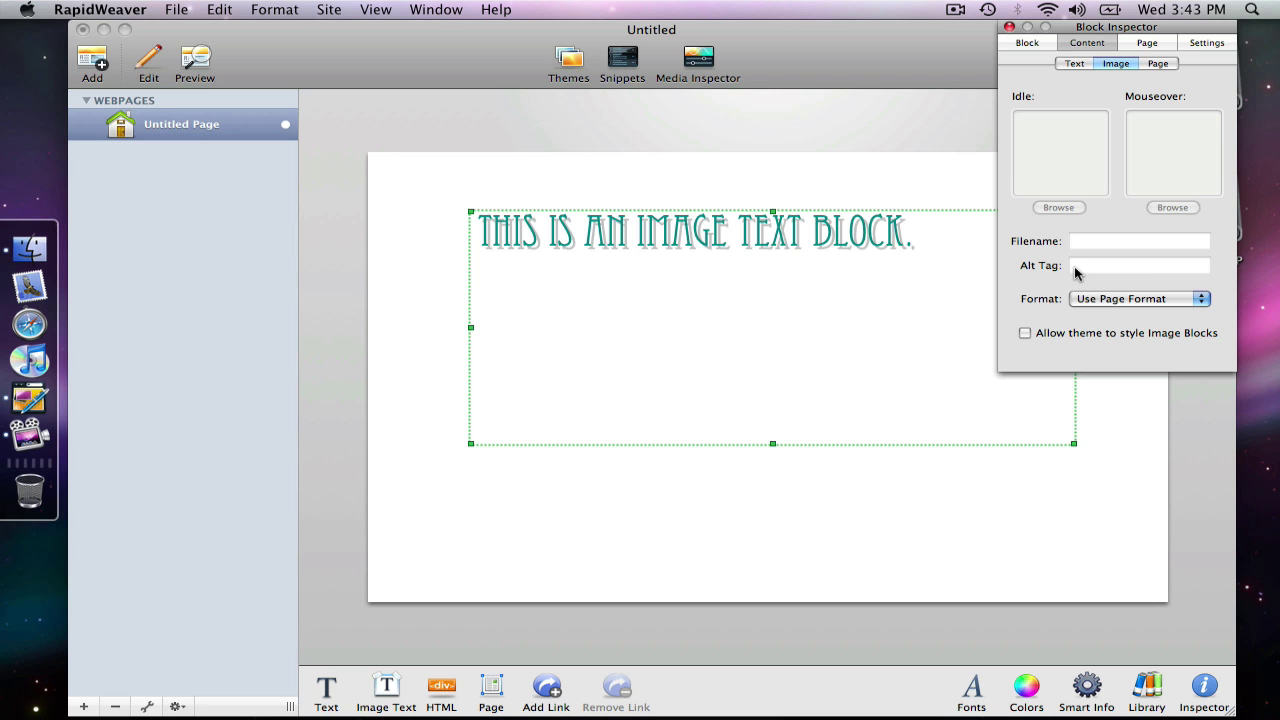
click(1009, 27)
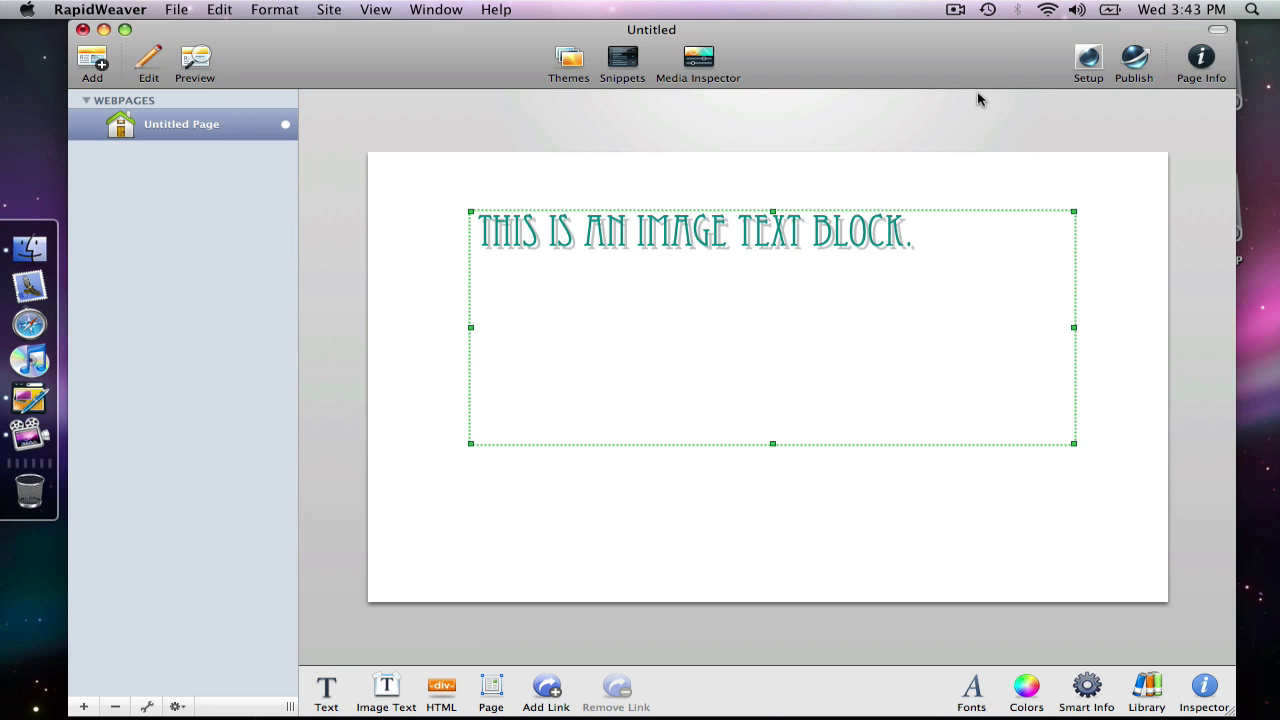
click(908, 179)
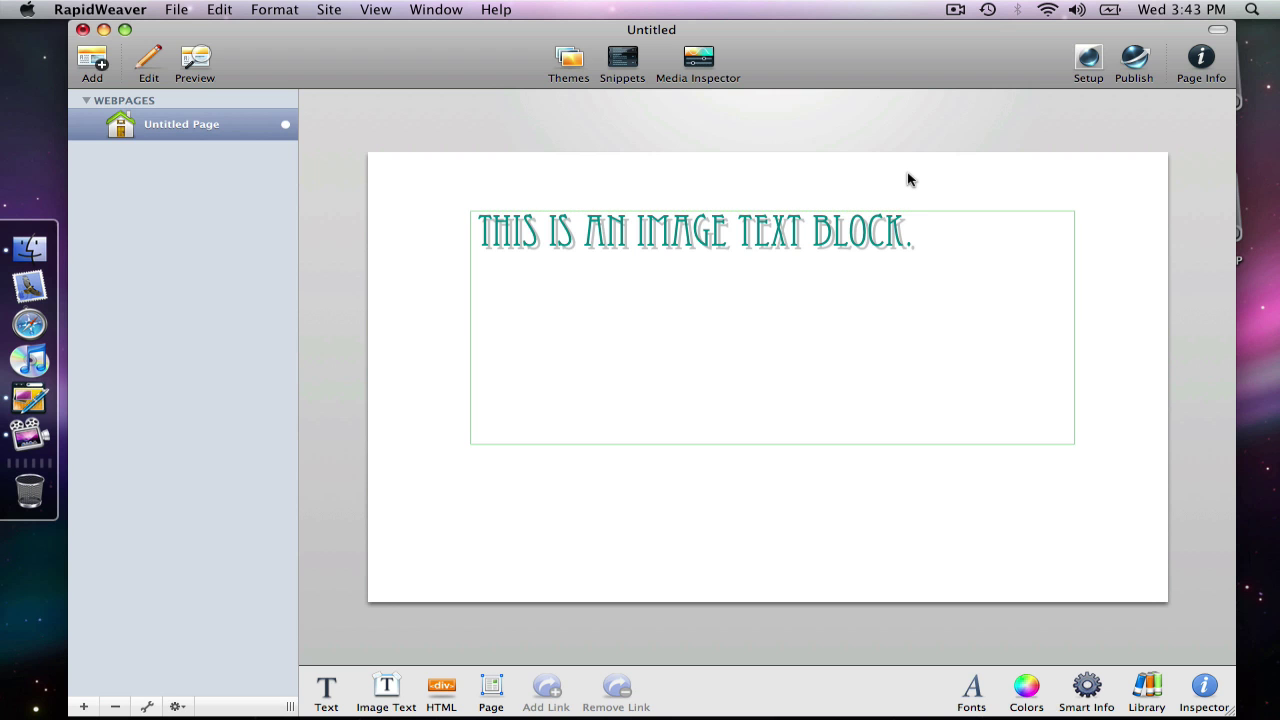